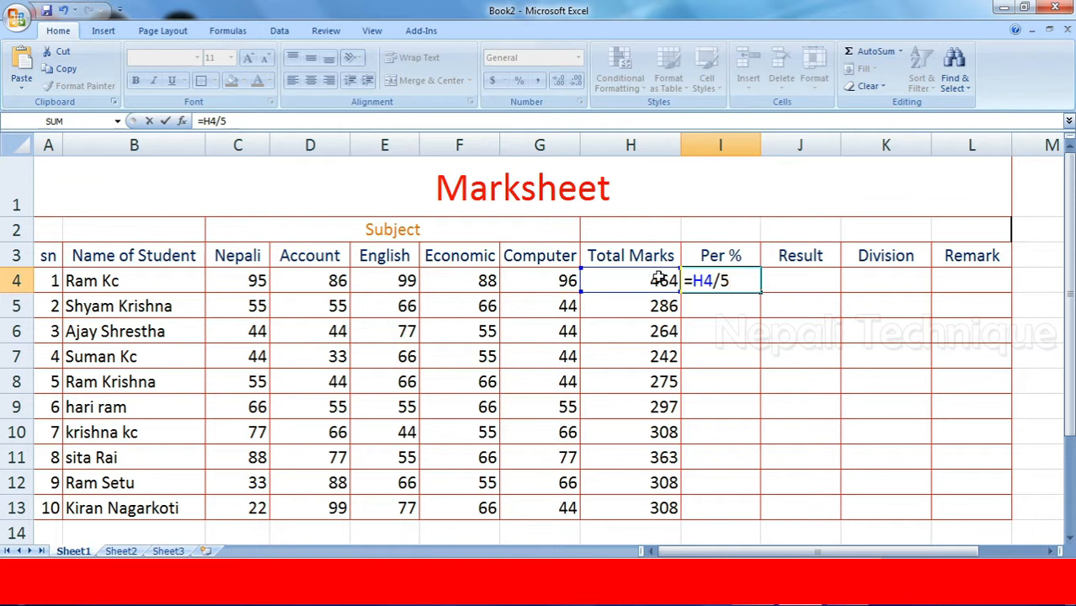
Complete the percentage formula in I4 as =H4/500*100 and fill it down through I13
text(00*500)
key(BackSpace)
key(BackSpace)
key(BackSpace)
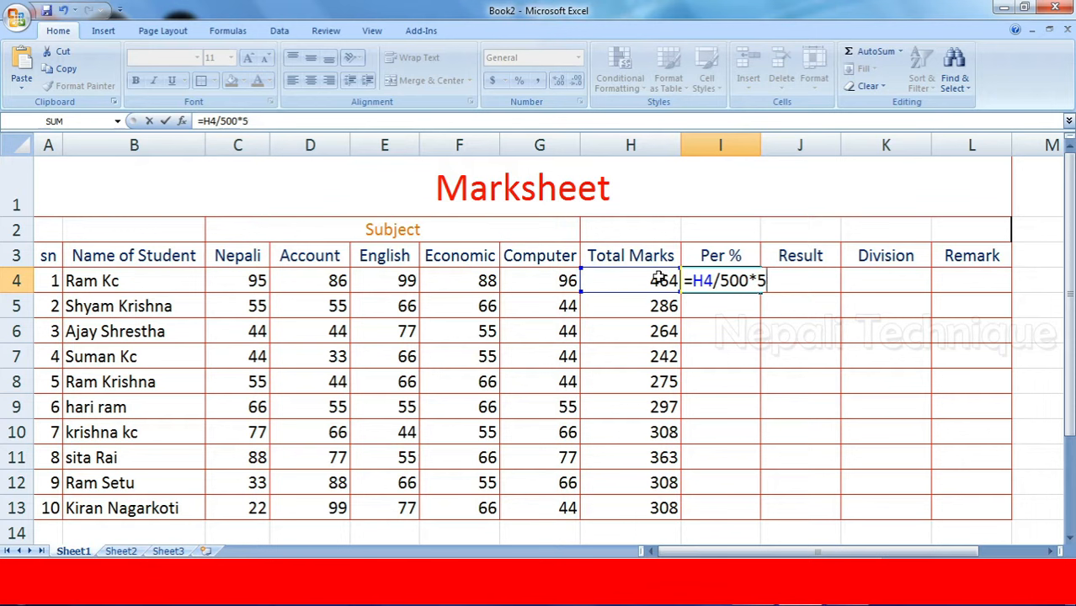
text(100)
key(Return)
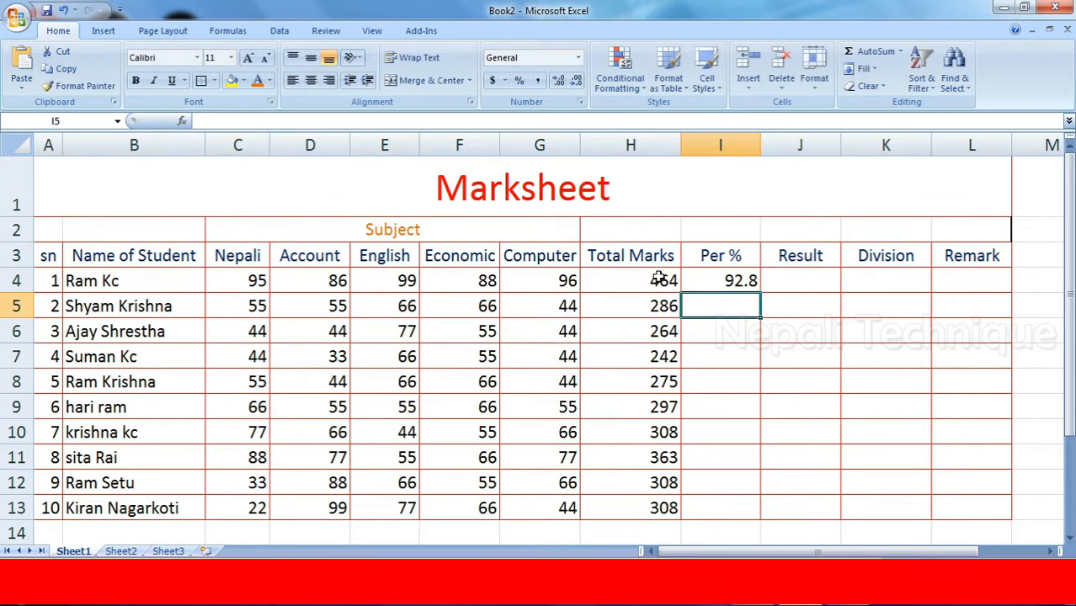
click(729, 281)
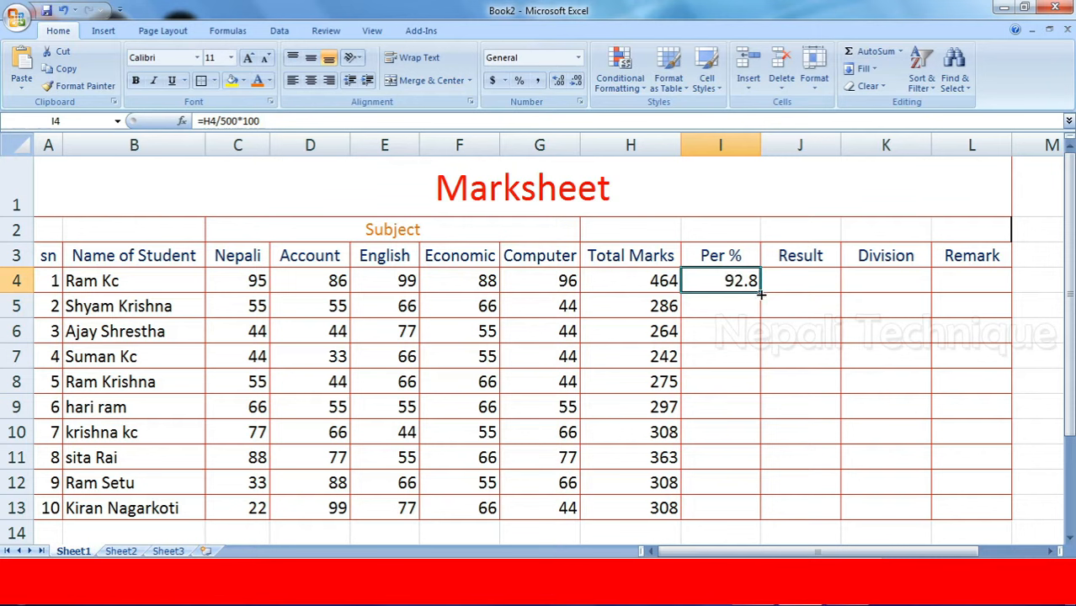
drag(760, 291, 766, 510)
Examine the students' marks across the five subject columns, from Nepali to Computer
click(787, 279)
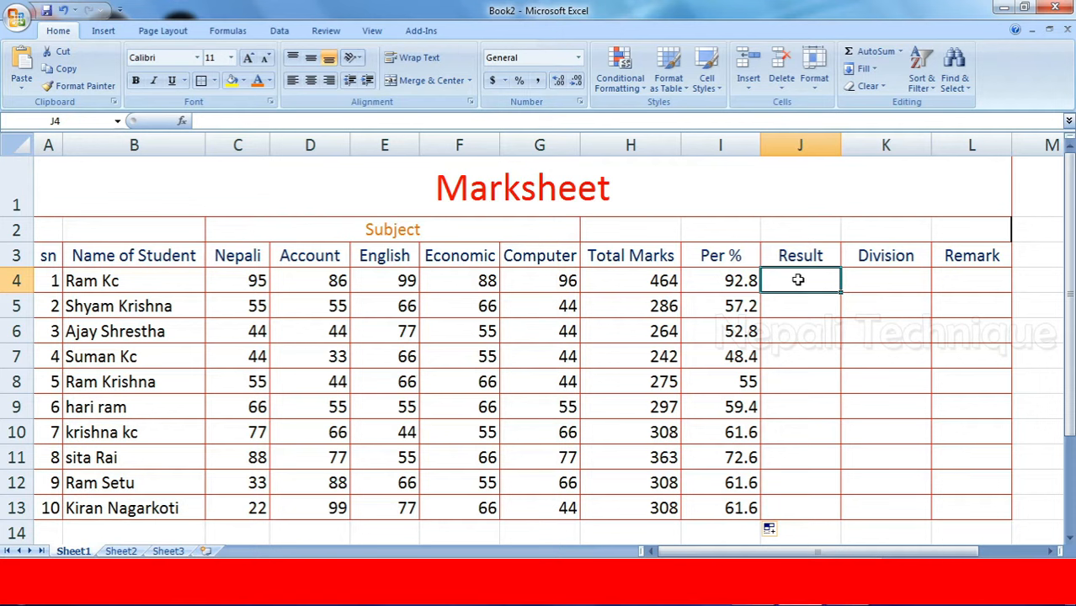
drag(236, 278, 533, 287)
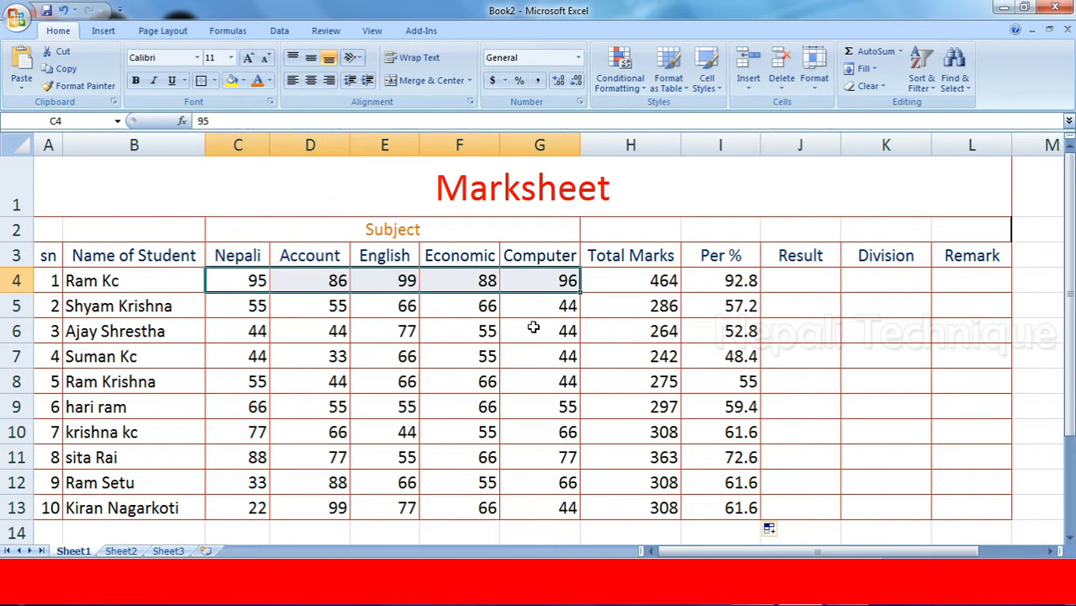
click(293, 312)
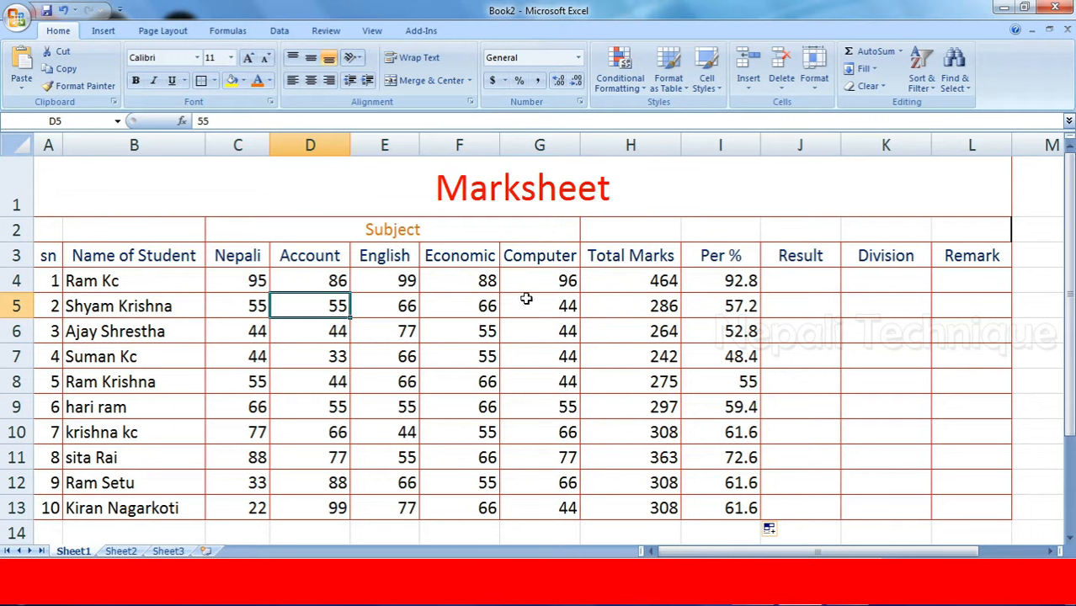
click(564, 283)
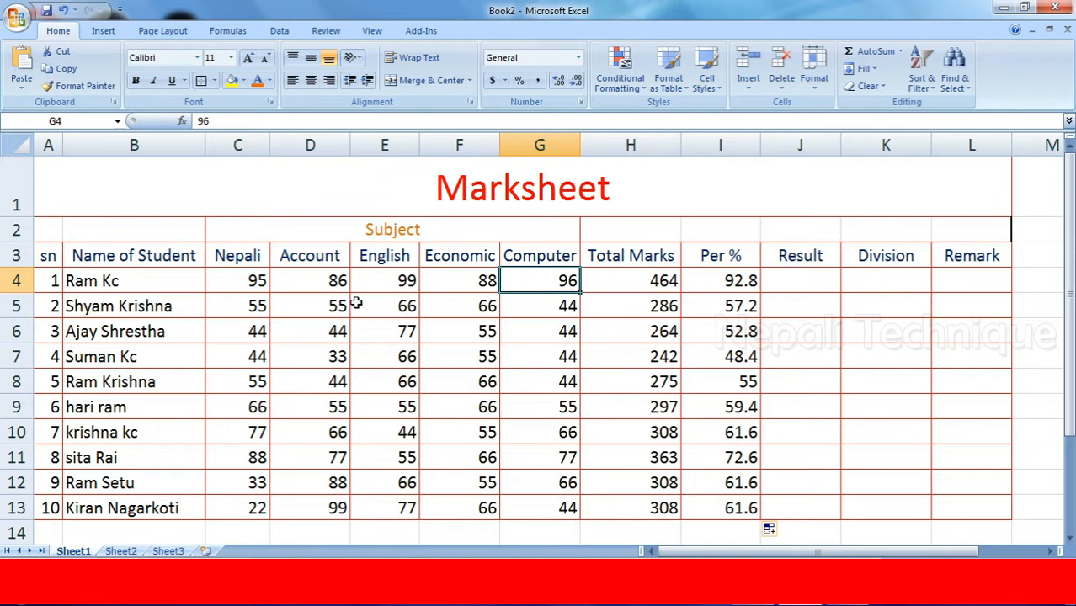
click(297, 298)
click(402, 347)
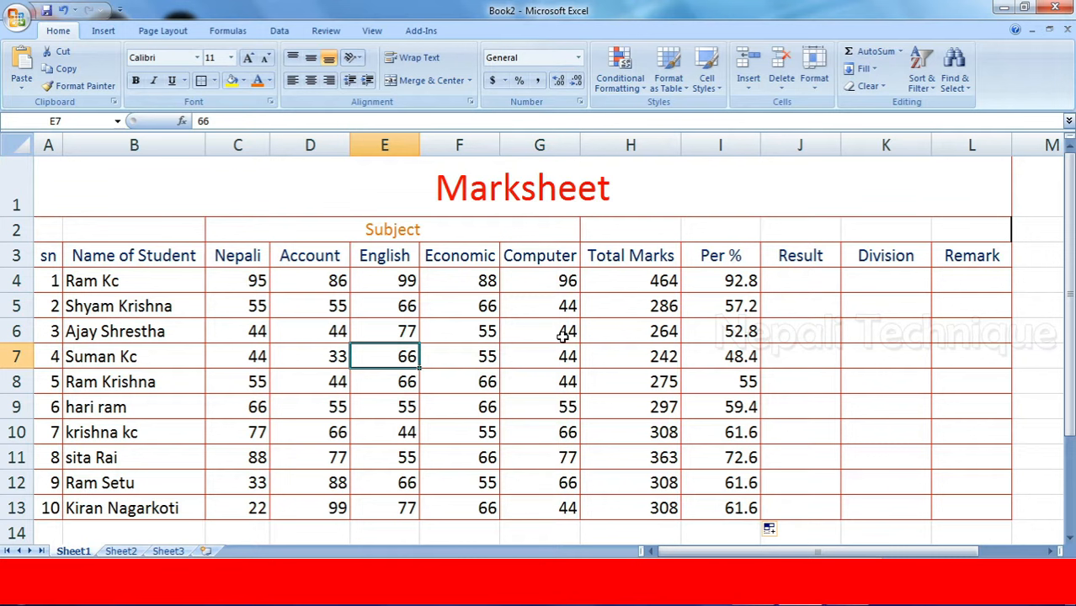
Start an IF formula in Result cell J4 with the test min(C4:G4)>=35
click(793, 279)
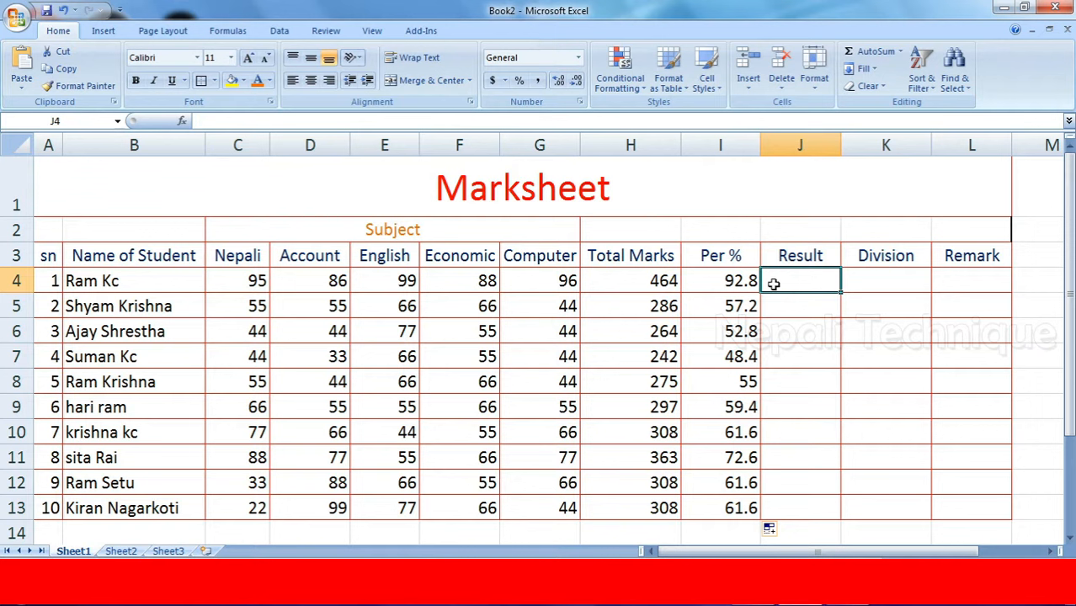
scroll(413, 344, down, 1)
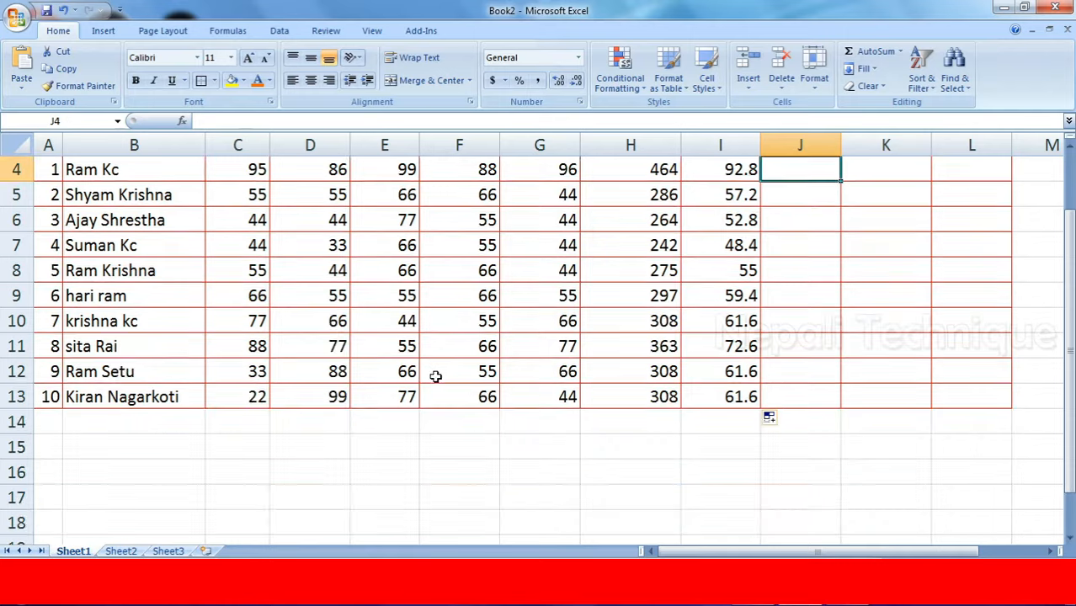
scroll(435, 373, up, 1)
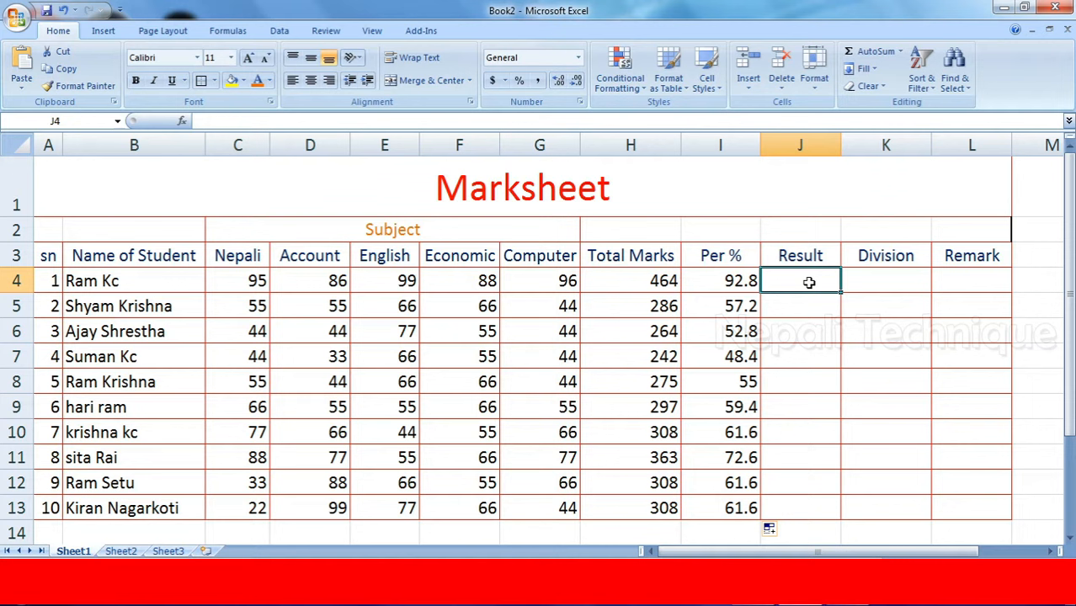
text(=if()
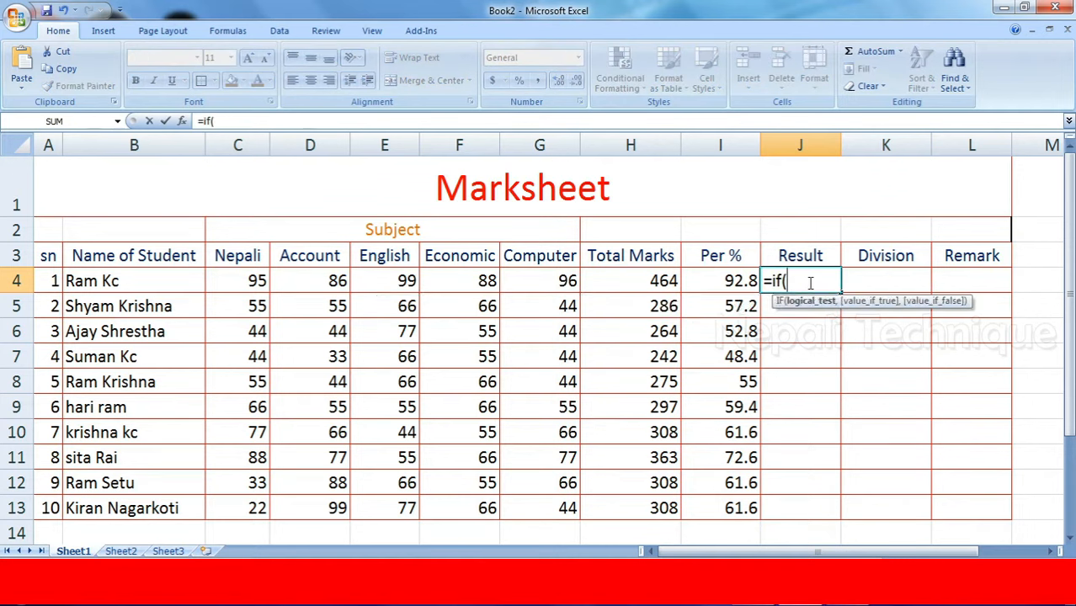
text(min()
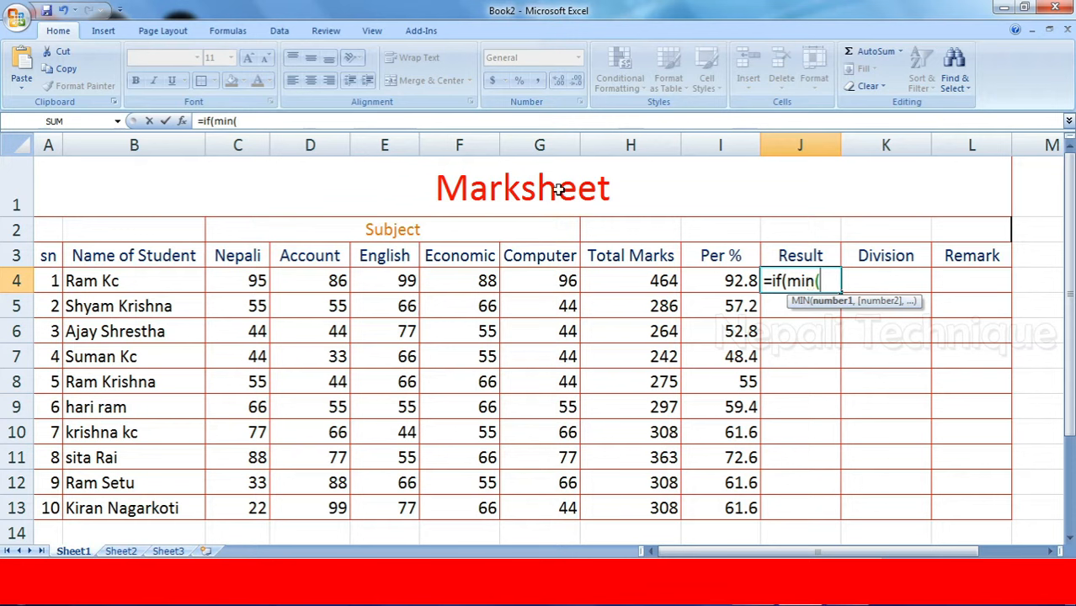
click(253, 281)
drag(252, 281, 531, 279)
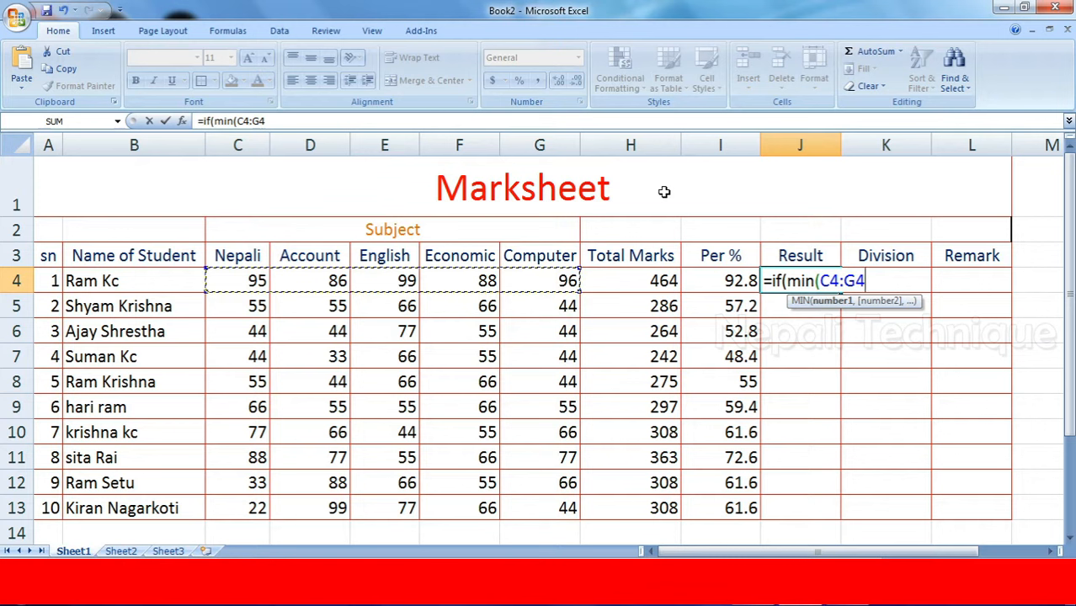
text())
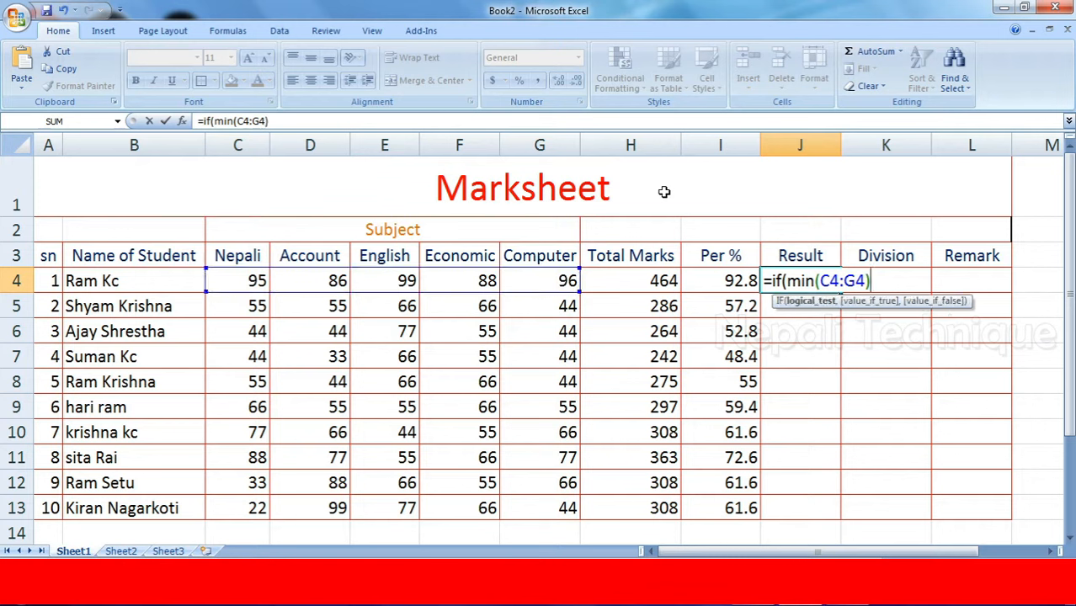
text(>=35)
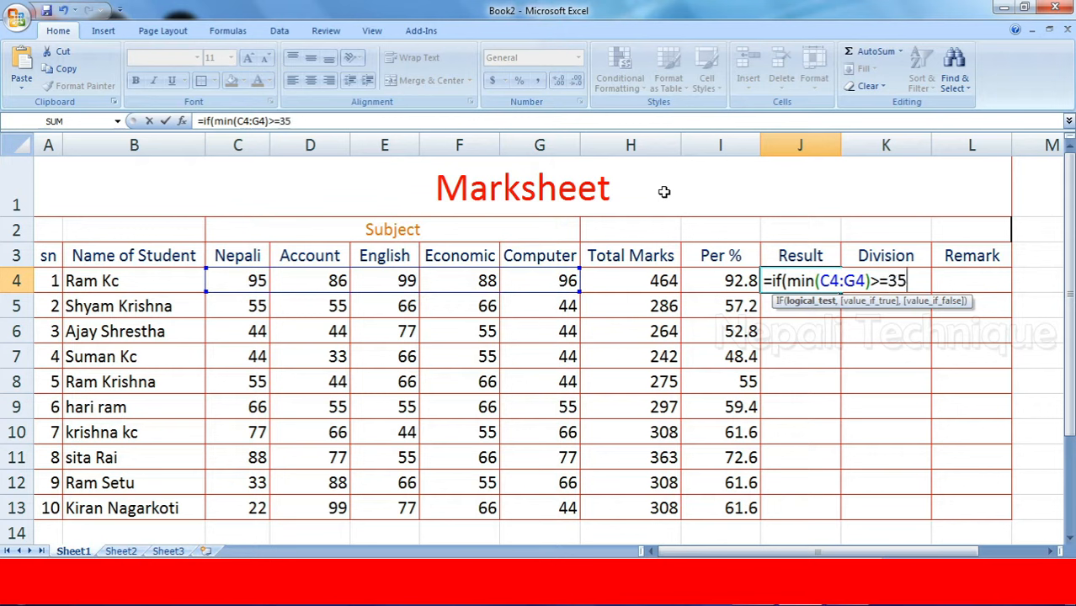
Complete the IF formula in J4 to return "pass" when the test is true and "fail" otherwise
text(,)
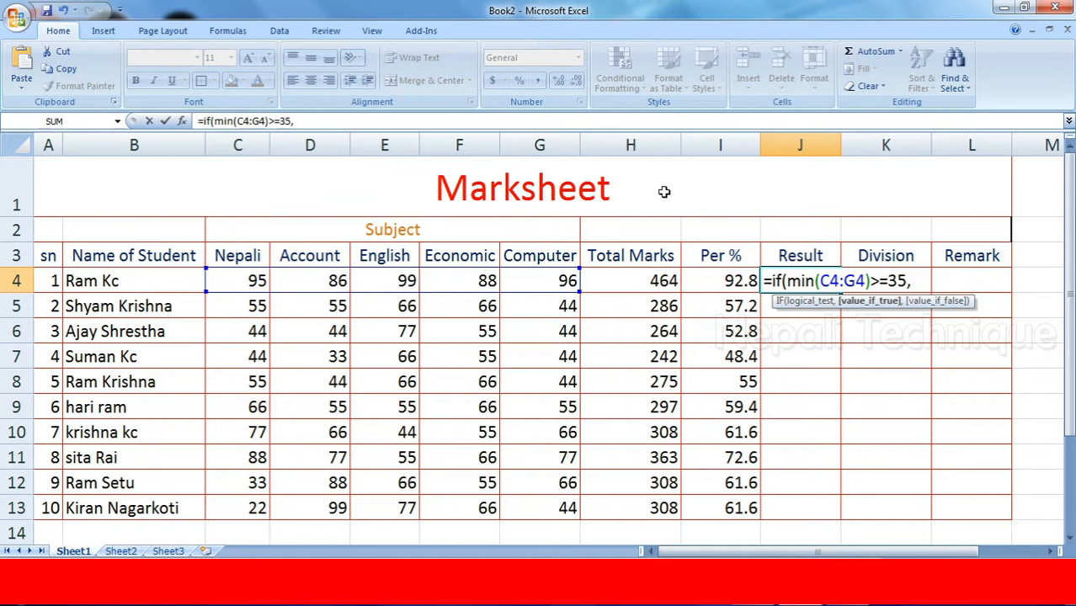
text("pass")
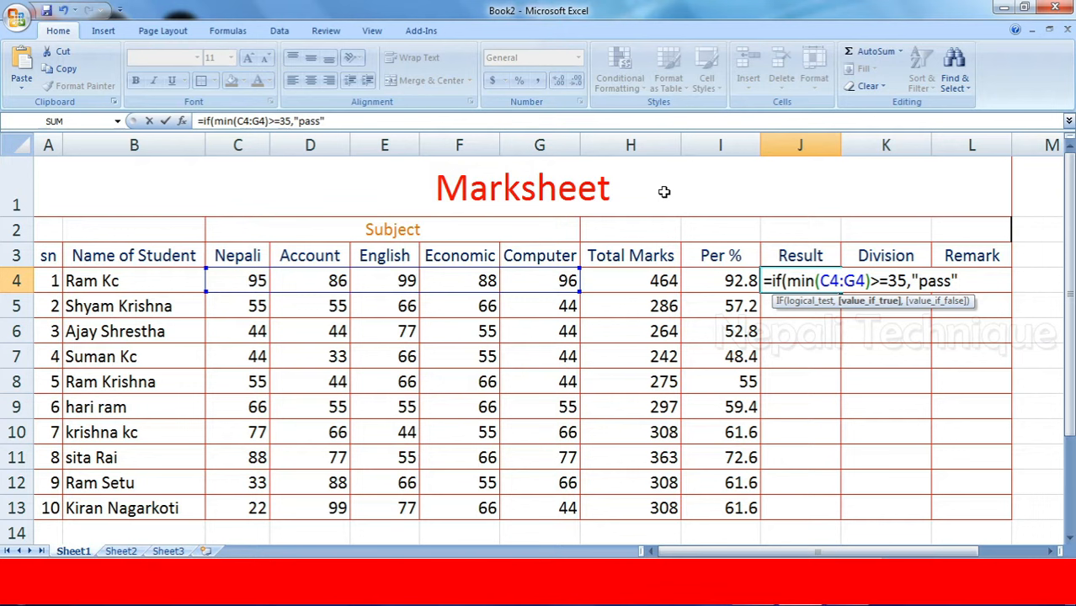
text(,)
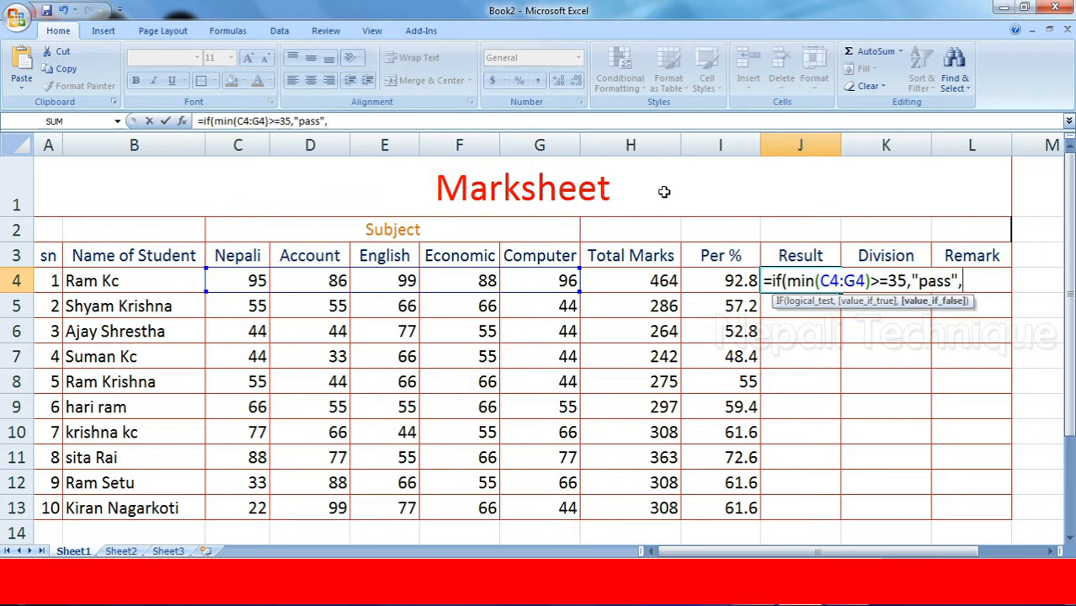
text("fail")
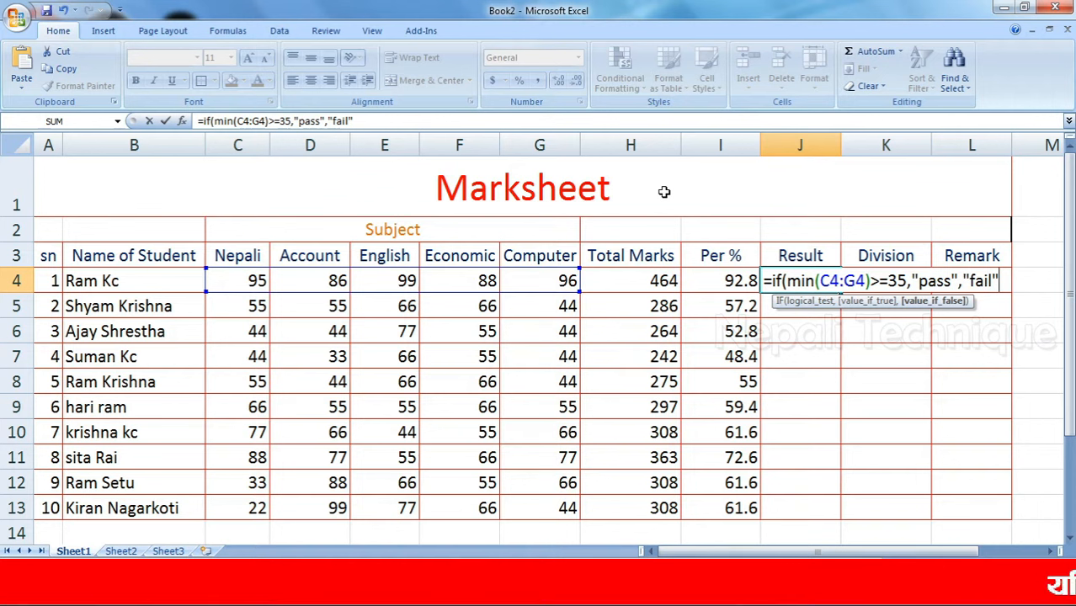
text())
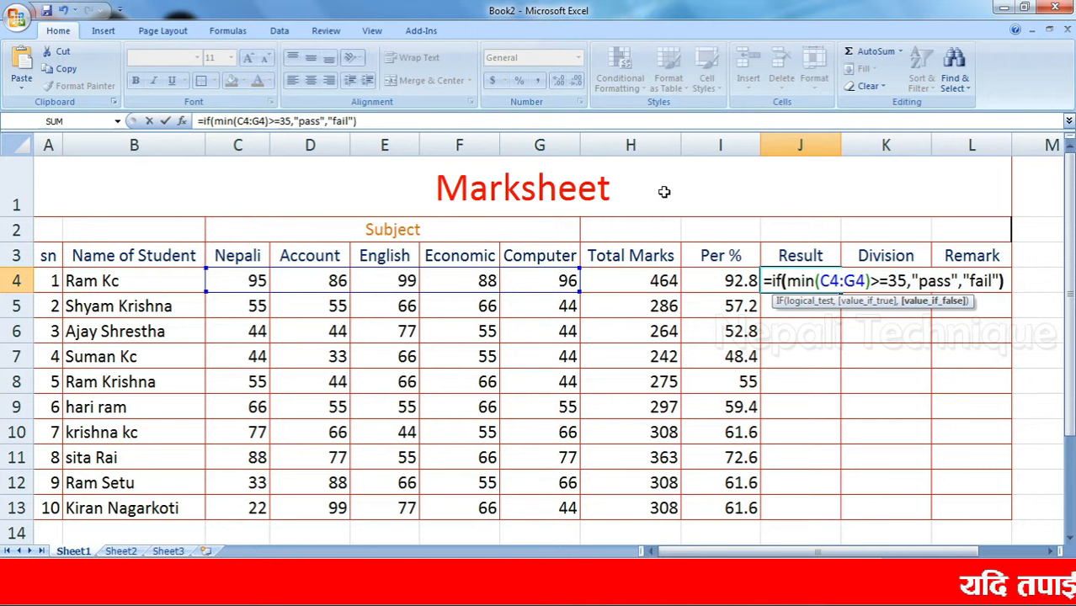
key(Return)
Fill the result formula from J4 down through J13
click(801, 279)
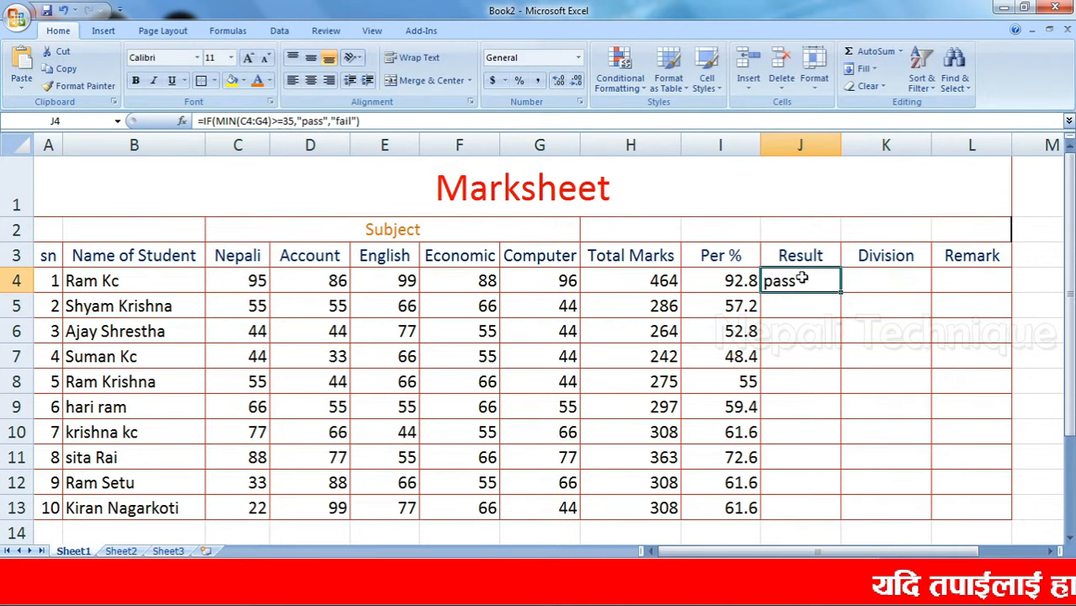
drag(840, 292, 819, 459)
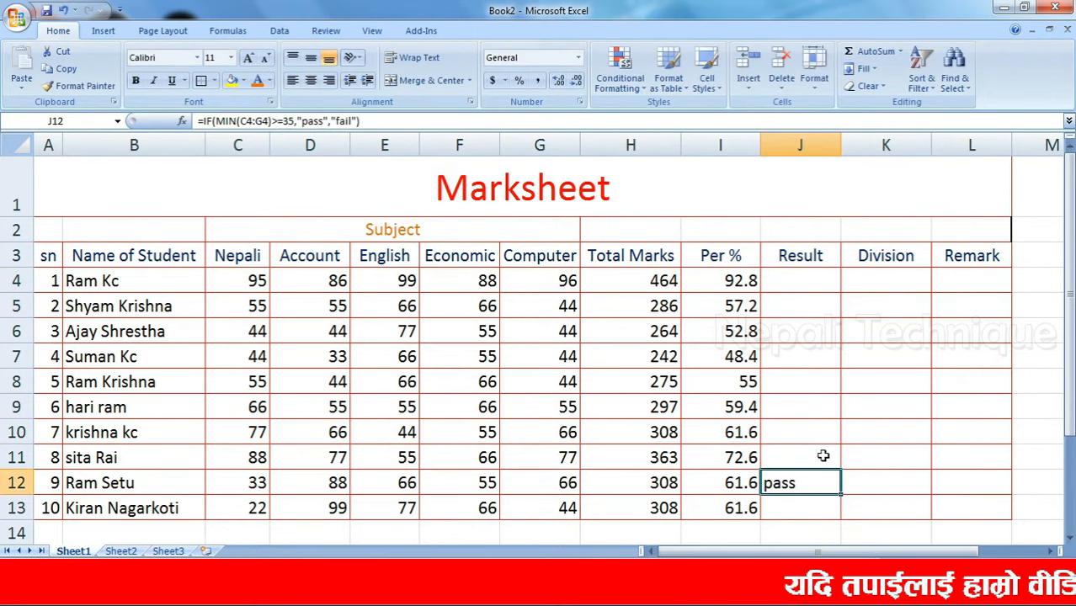
key(ctrl+z)
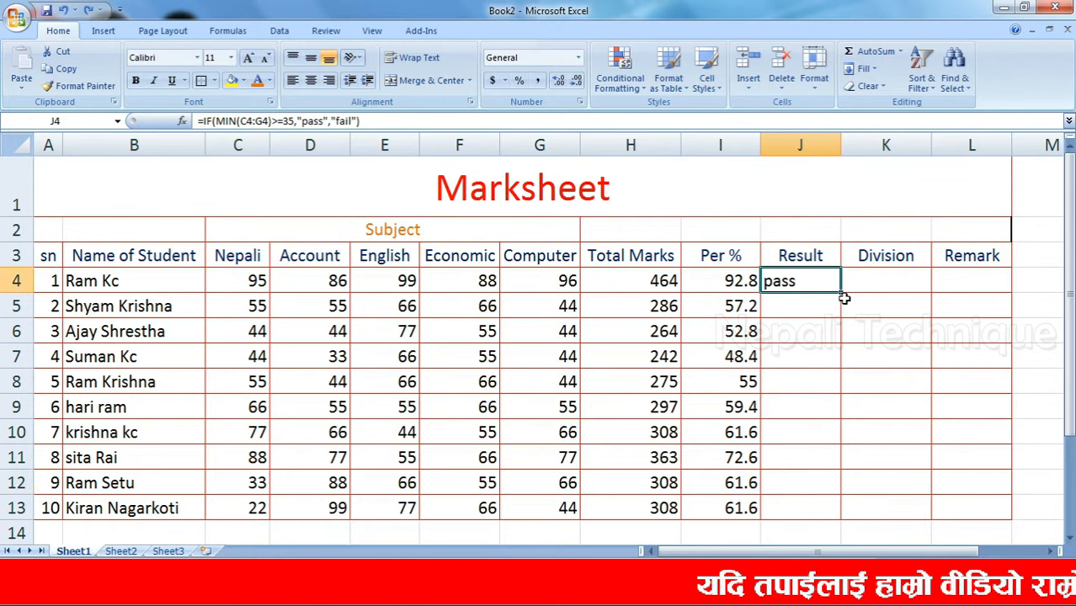
drag(842, 291, 833, 517)
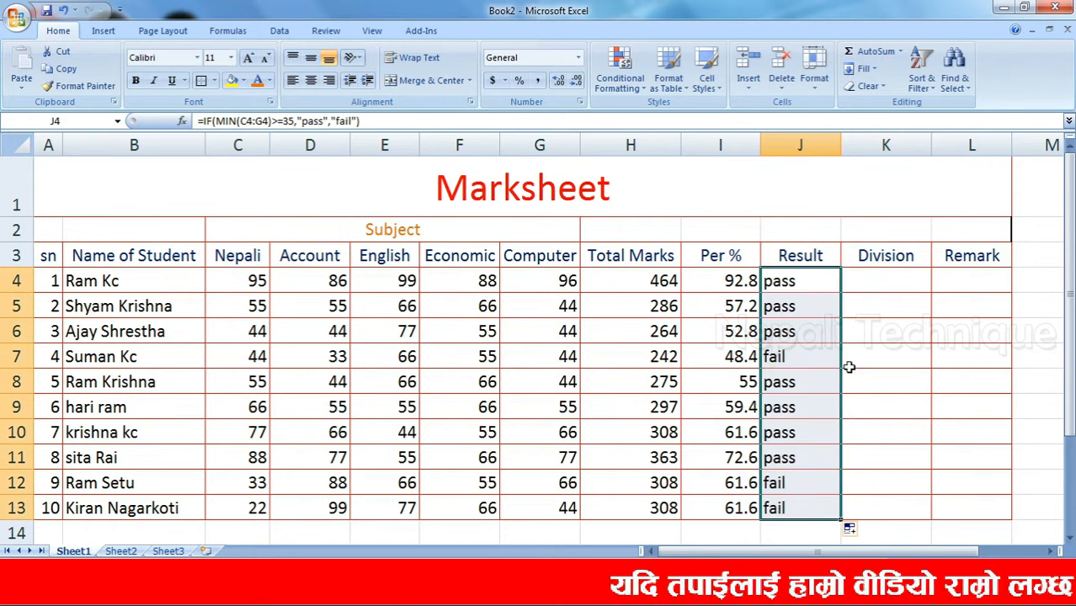
Inspect the result formulas in J4 and J7, including the MIN part of the logical test, keeping both formulas unedited
click(791, 284)
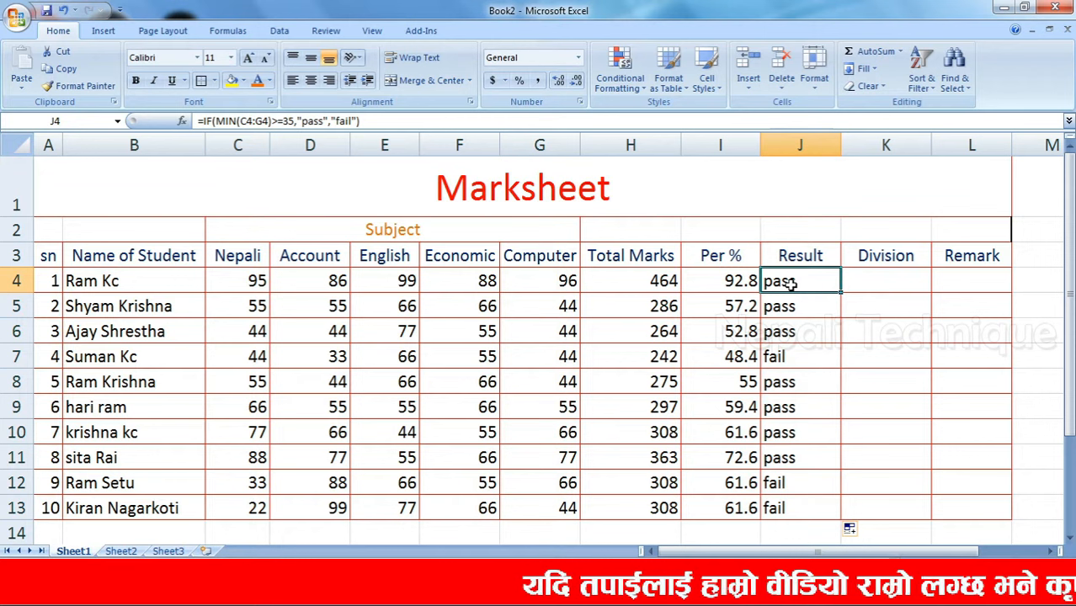
double_click(804, 283)
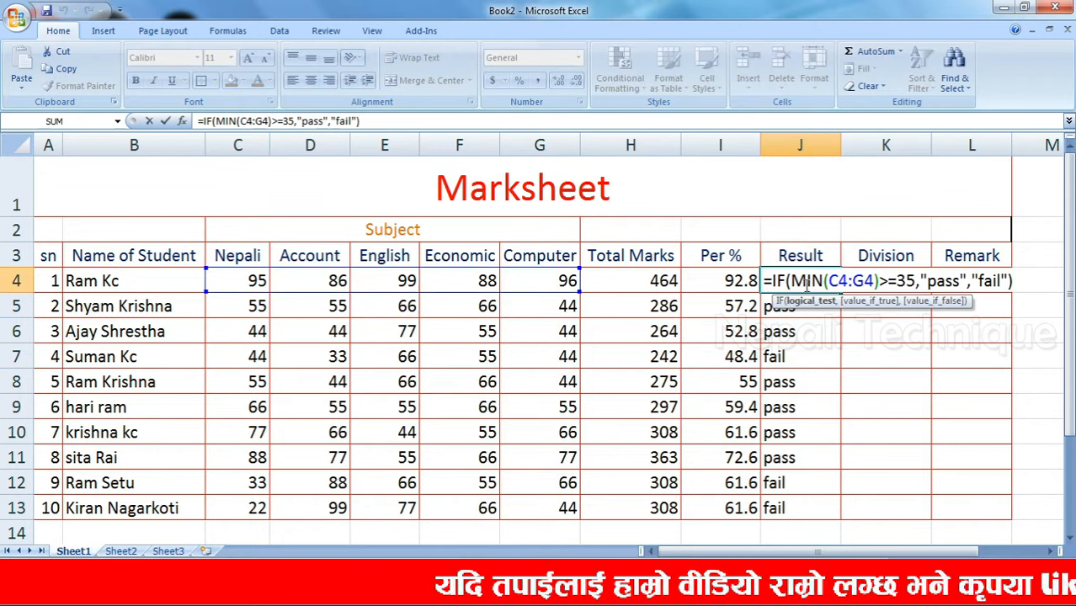
drag(790, 282, 882, 283)
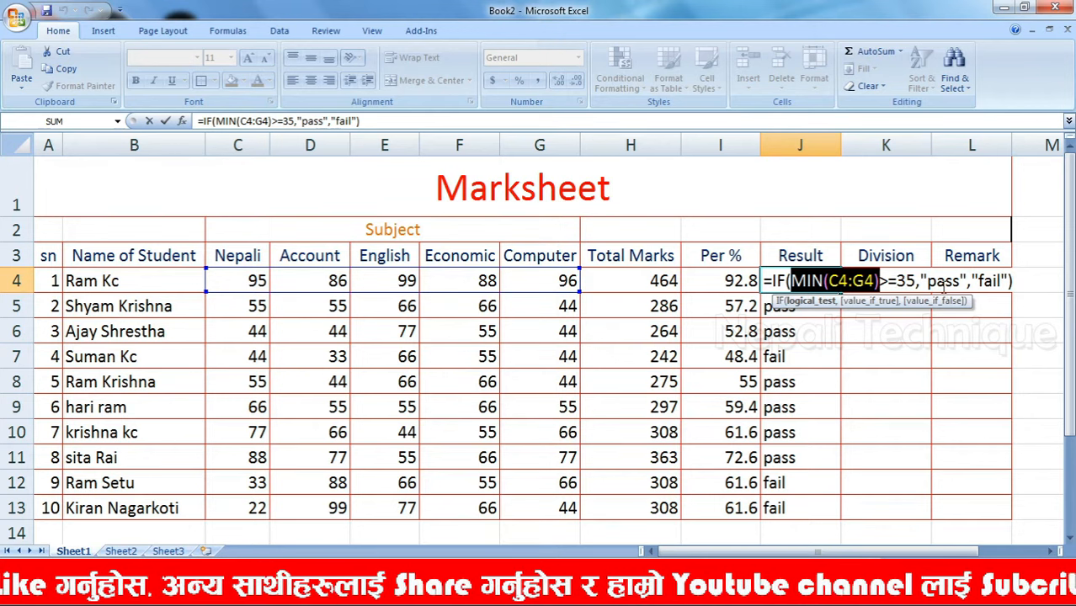
click(798, 360)
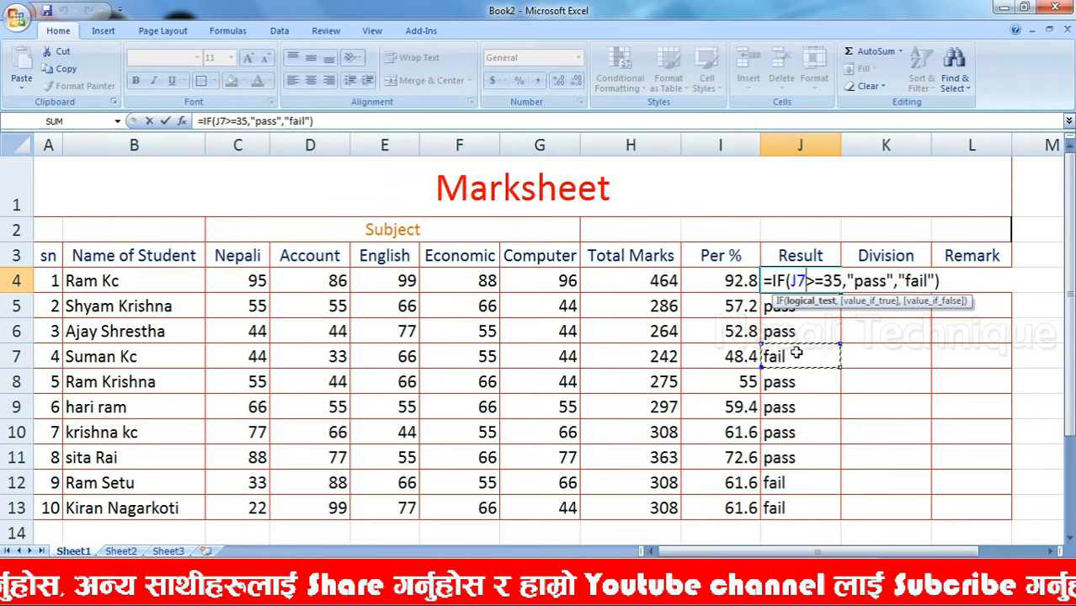
key(ctrl+z)
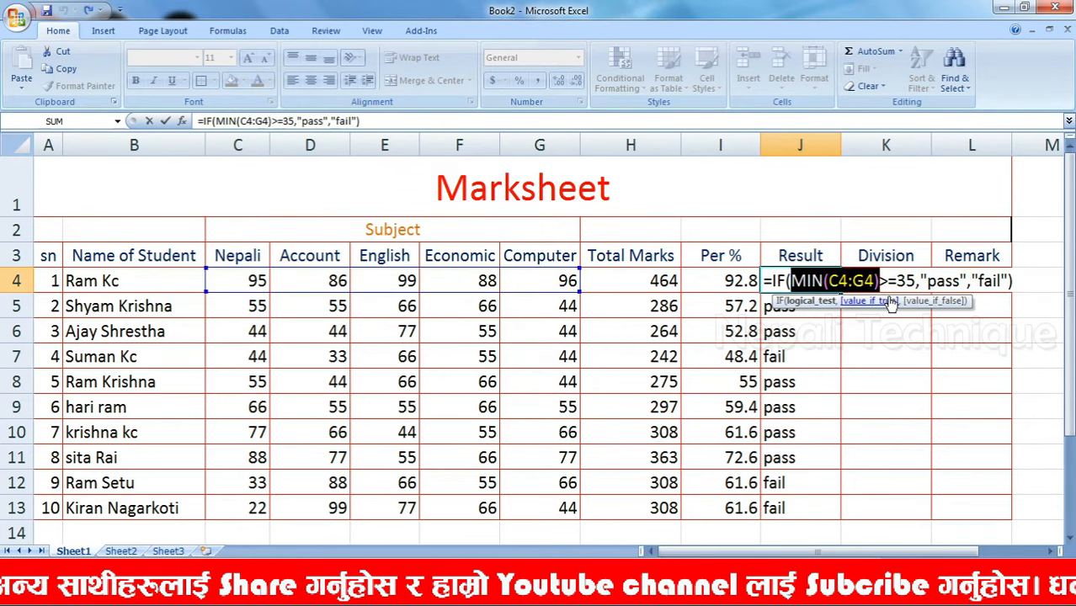
key(Return)
click(791, 358)
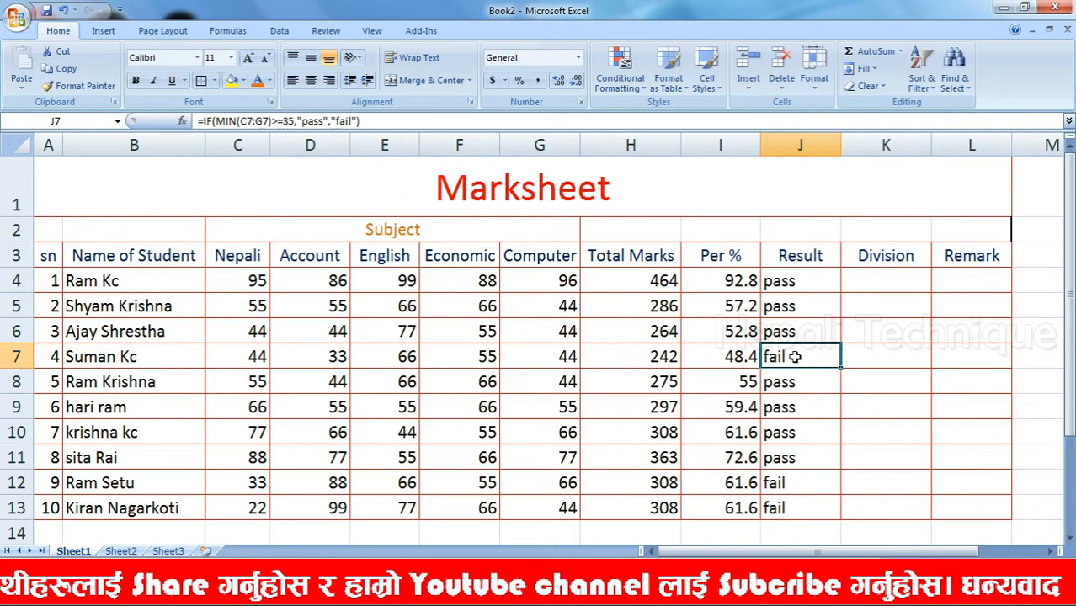
double_click(782, 357)
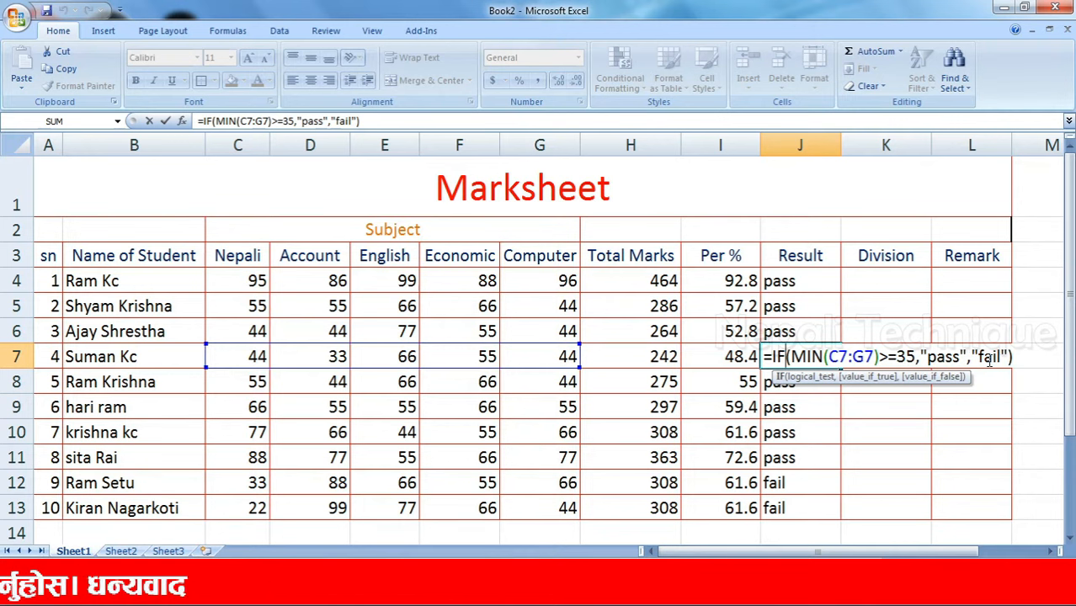
key(Return)
scroll(820, 334, down, 1)
scroll(822, 337, up, 1)
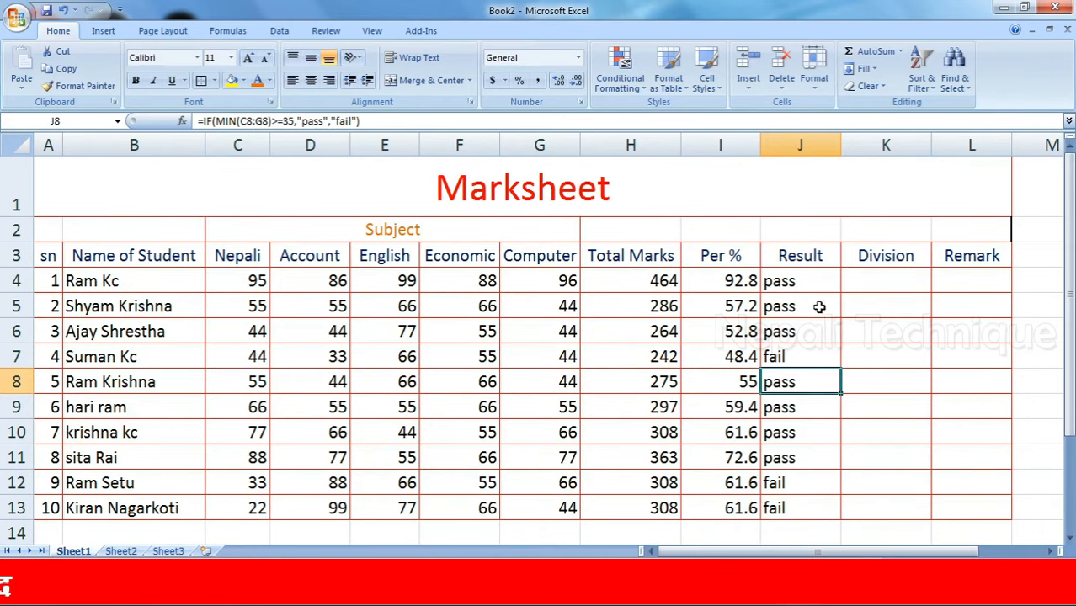
Clear the contents of the Result cells J4:J13
drag(808, 280, 817, 500)
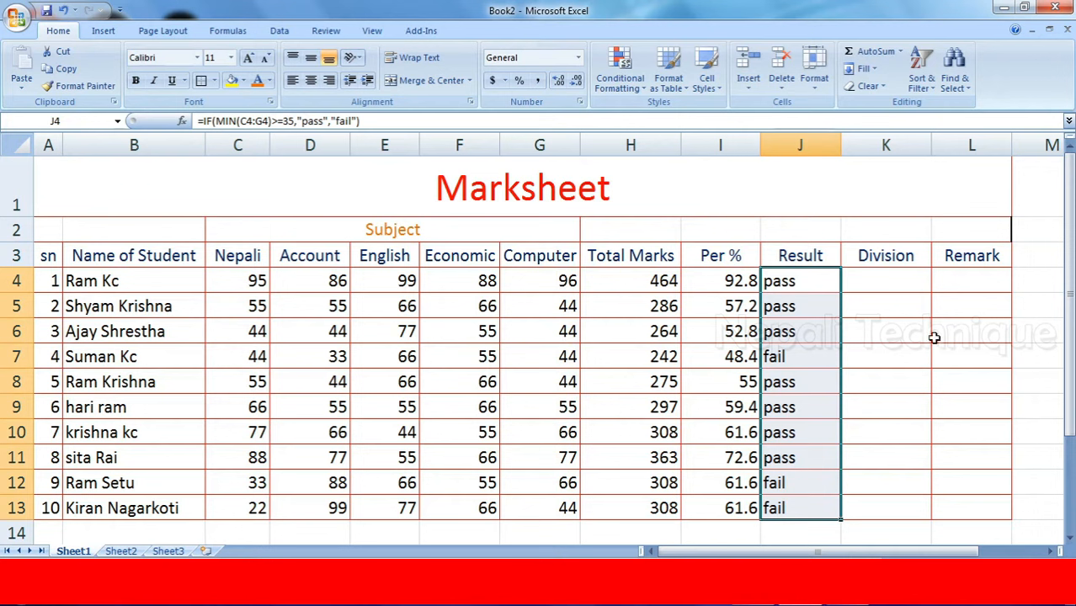
key(Delete)
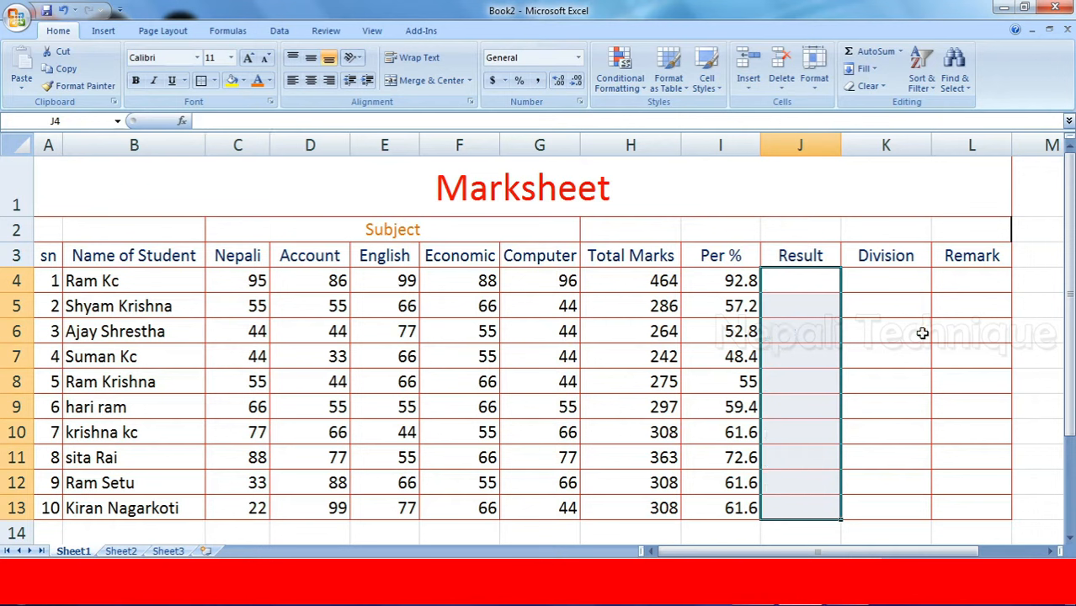
Start an IF formula in J4 with an AND logical test whose first condition is C4>=35
double_click(804, 281)
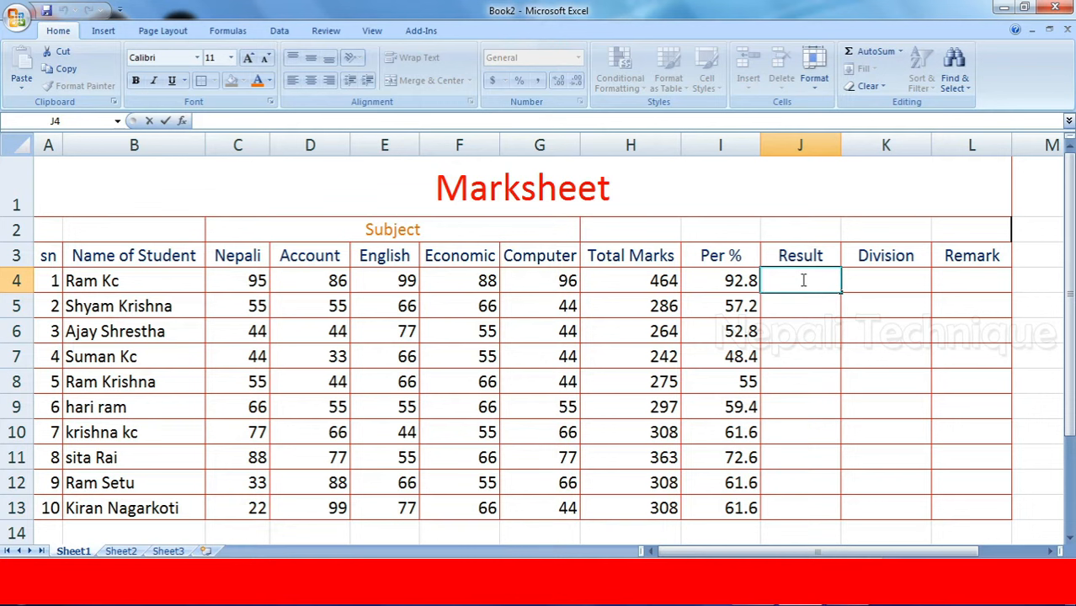
key(Escape)
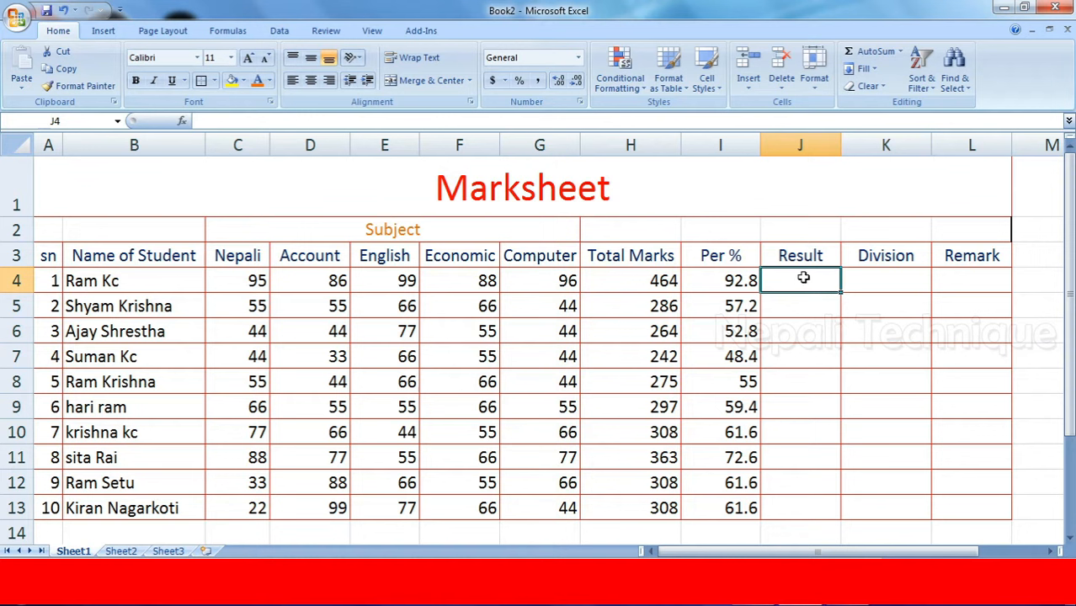
text(=)
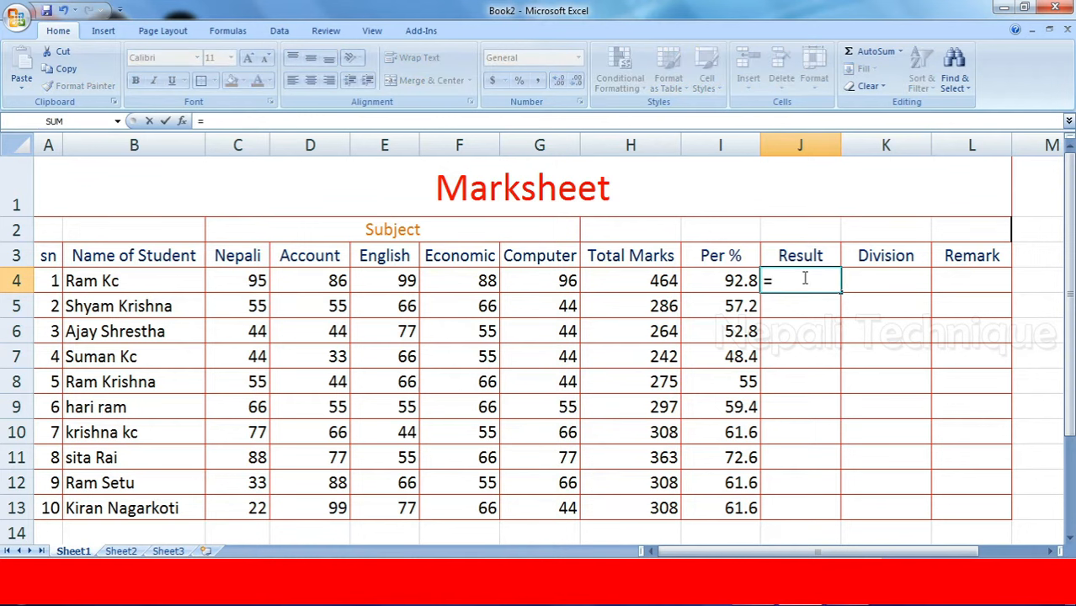
text(if()
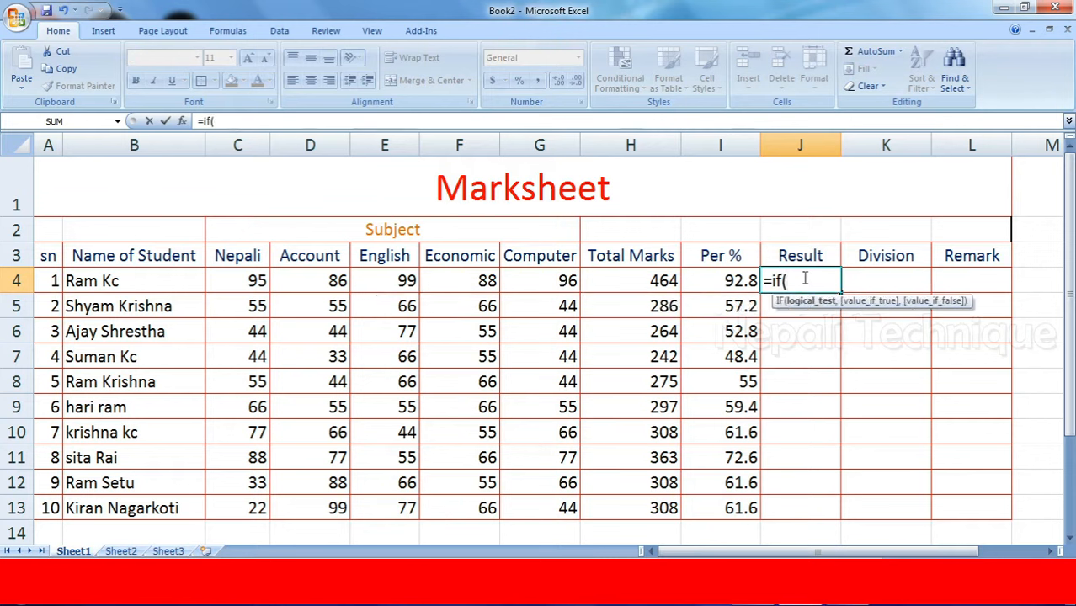
text(and)
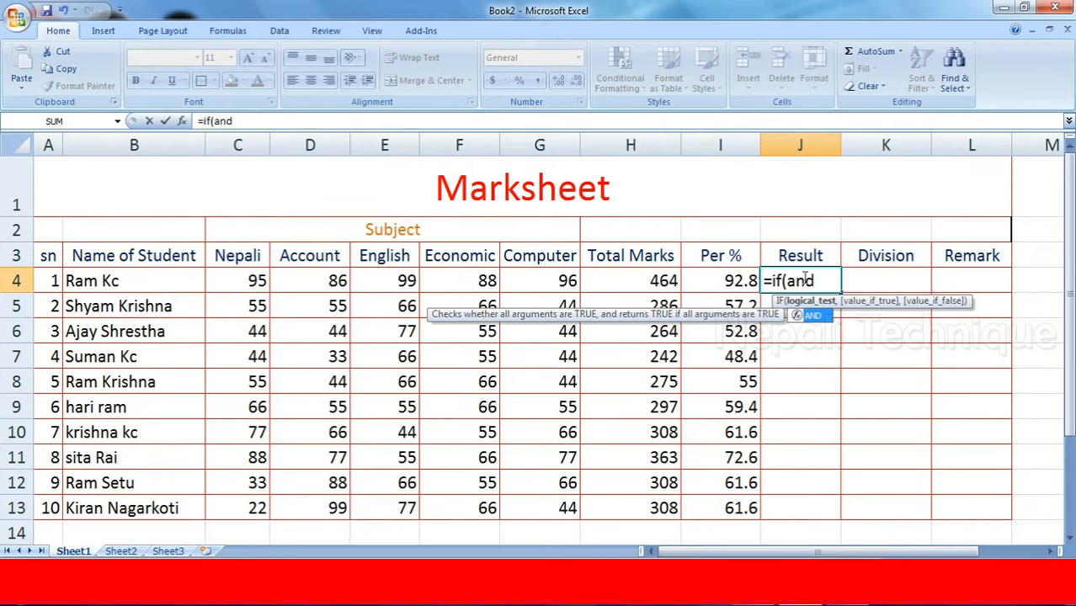
text(()
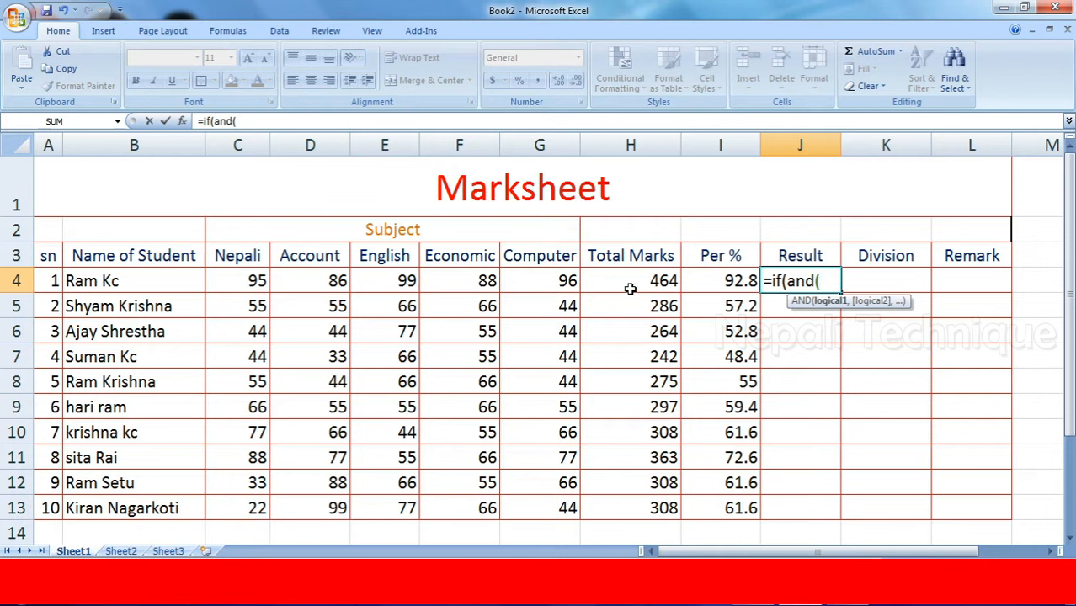
click(260, 281)
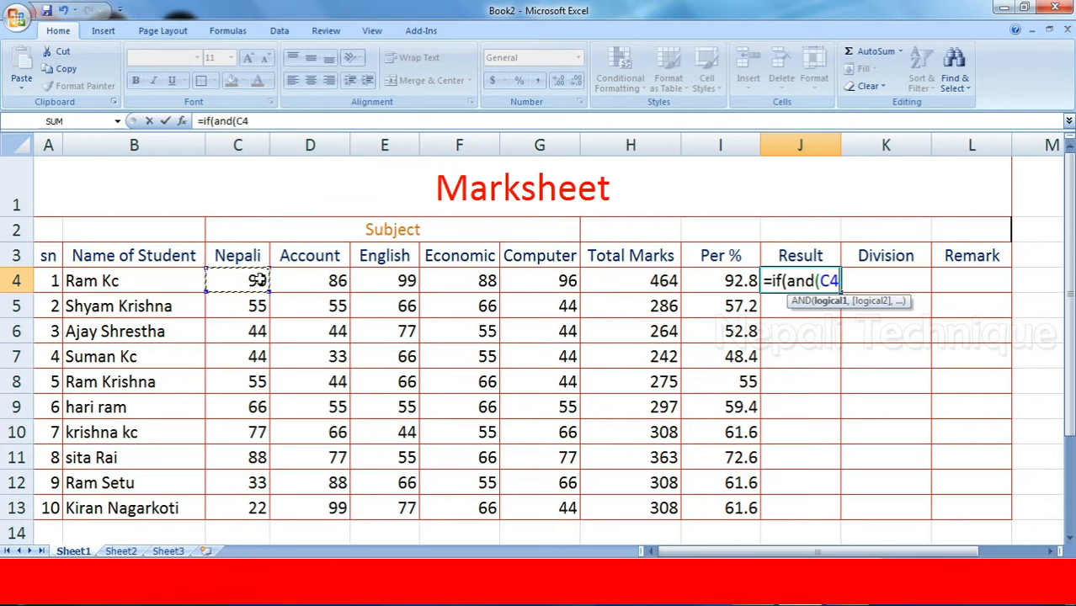
text(>=)
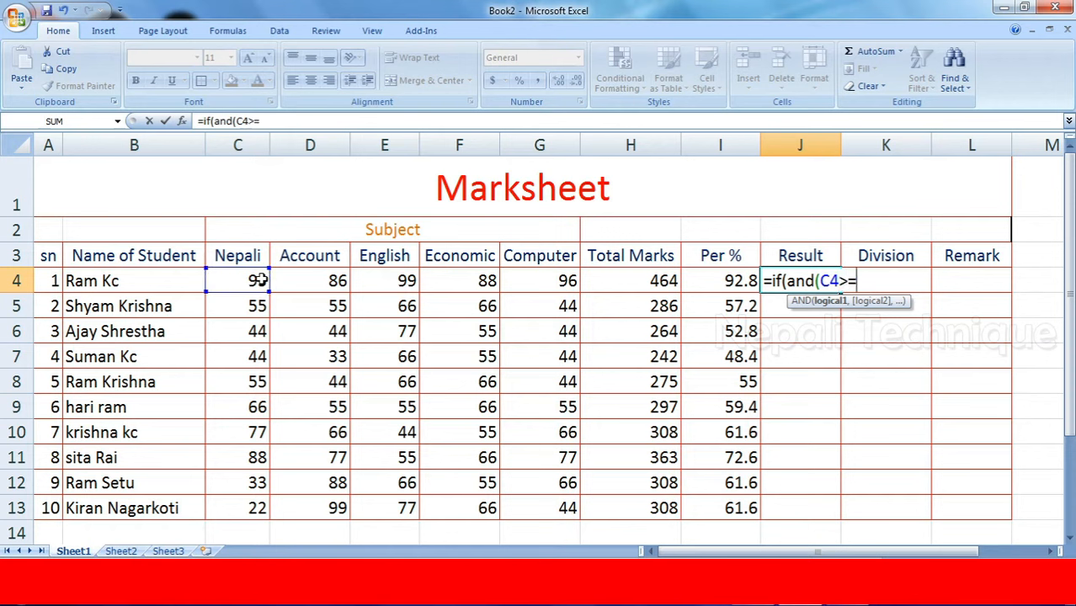
text(35,)
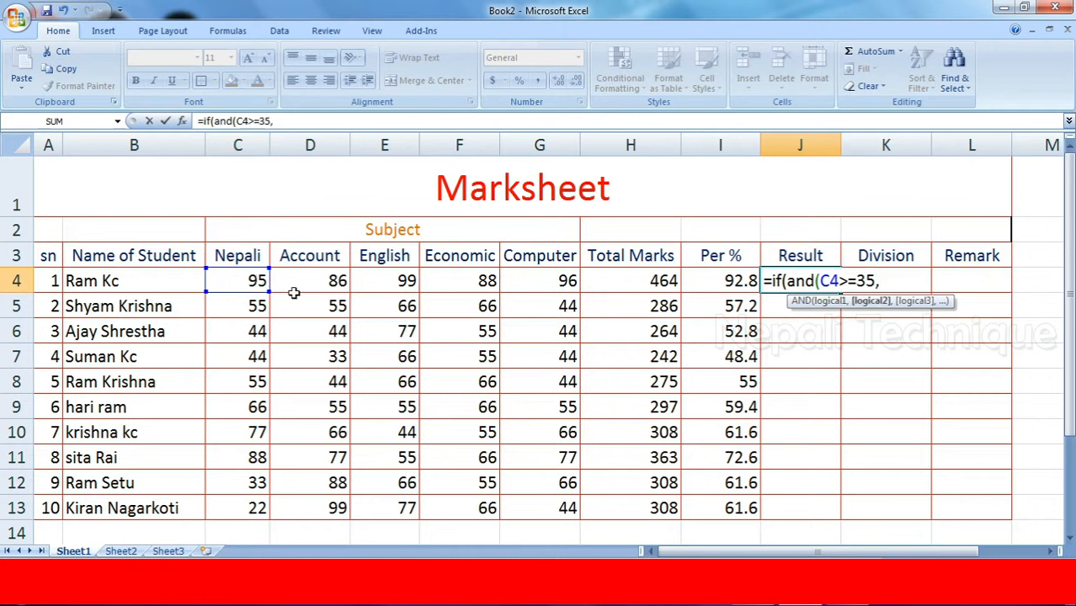
Add the conditions D4>=35, E4>=35, F4>=35 and G4>=35 to the AND test in J4 and close it
click(305, 283)
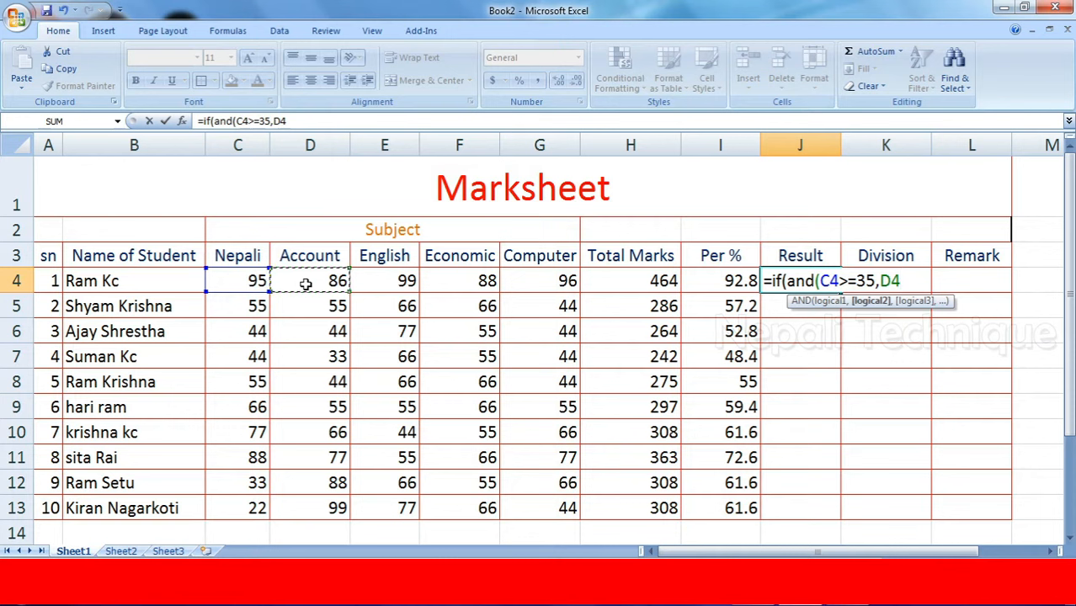
text(>=35,)
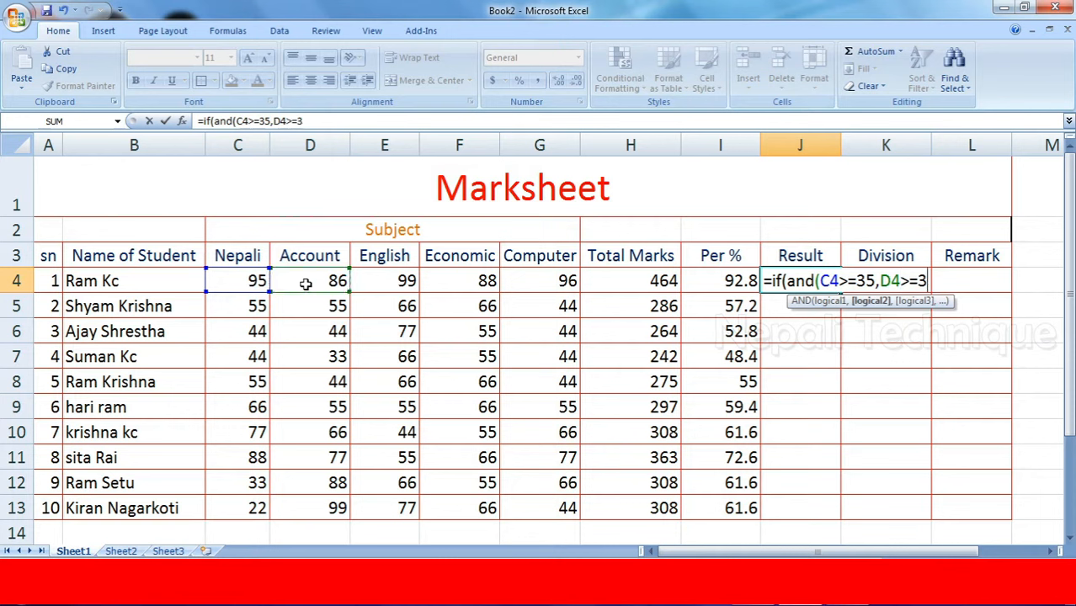
click(392, 283)
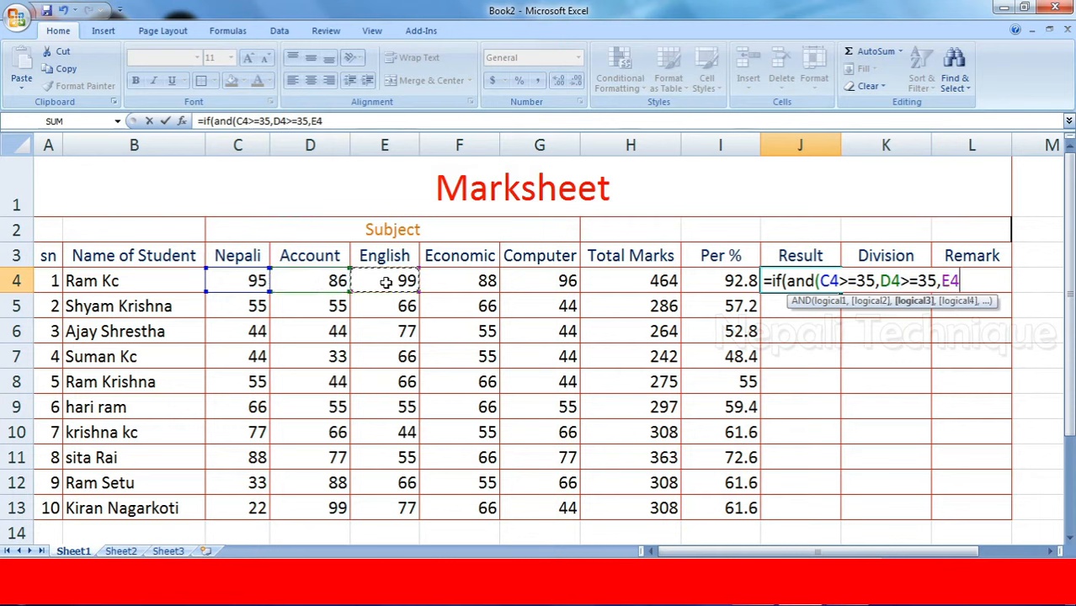
text(>=35,)
click(444, 278)
text(>=35,F4>=35)
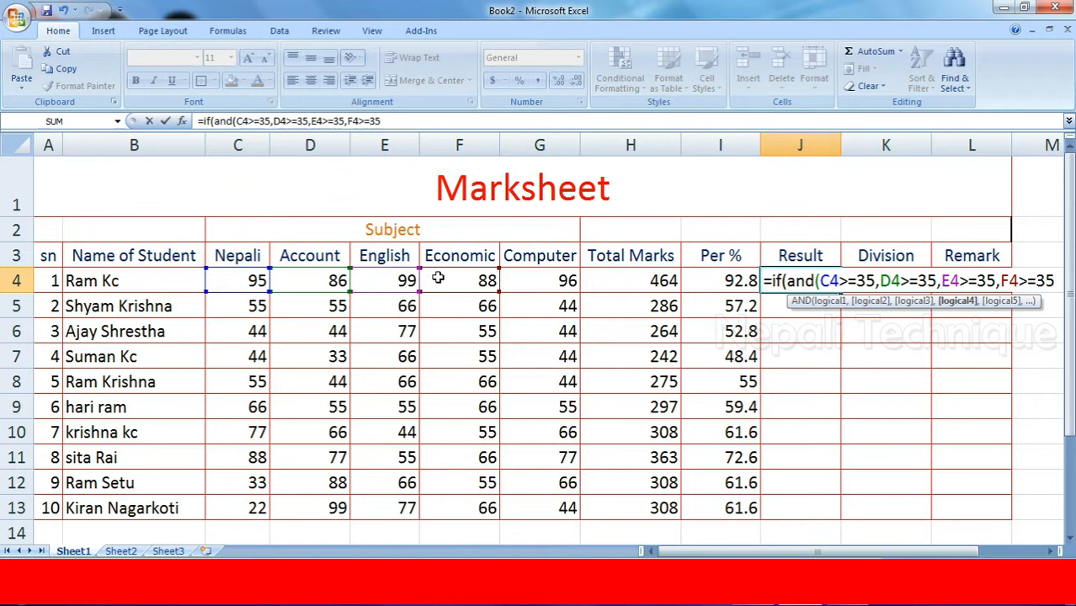
text(,)
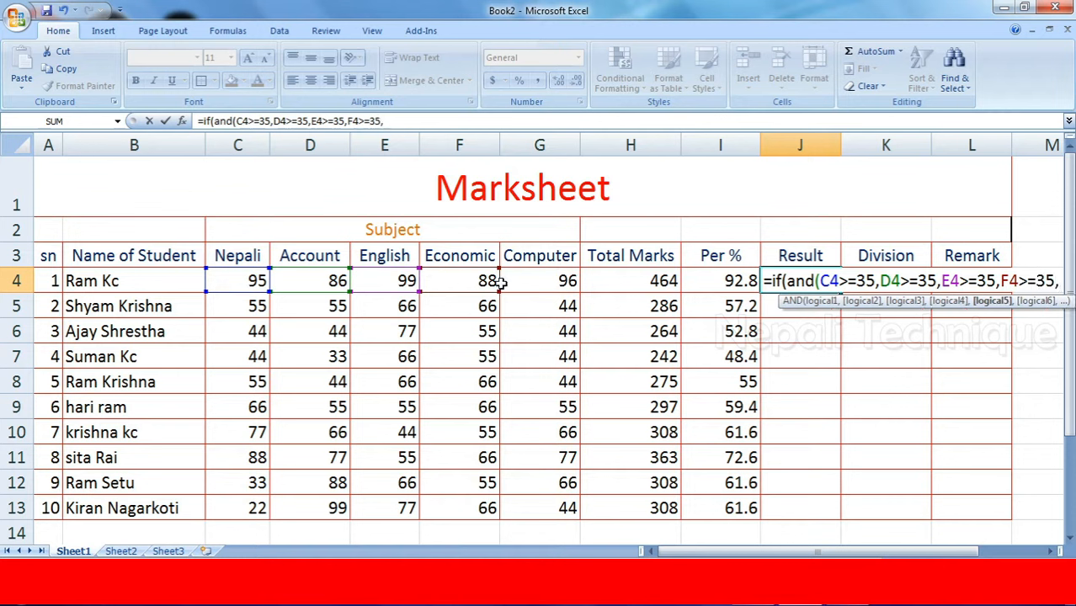
click(531, 285)
text(>=)
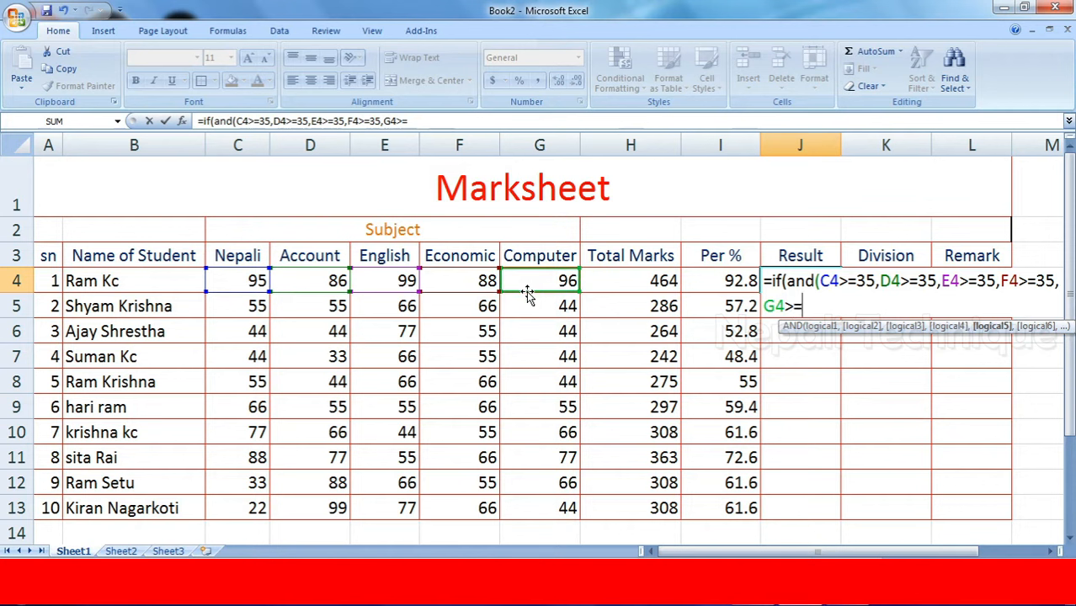
text(35)
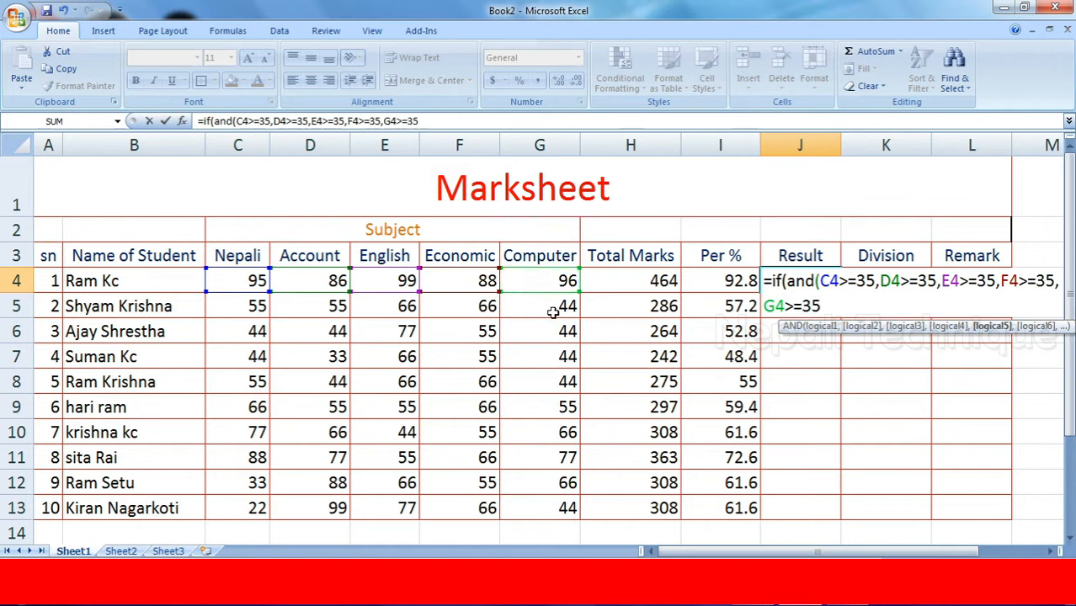
text(),)
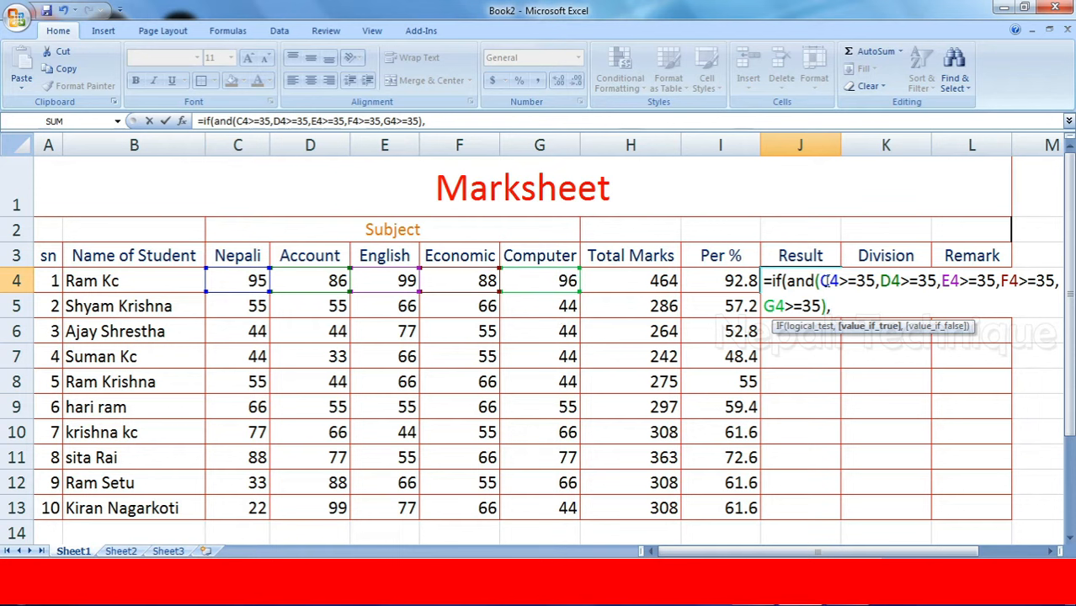
Finish the IF(AND()) formula in J4 with "pass" as the true value and "fail" as the false value
drag(815, 281, 823, 307)
click(833, 308)
text("pass)
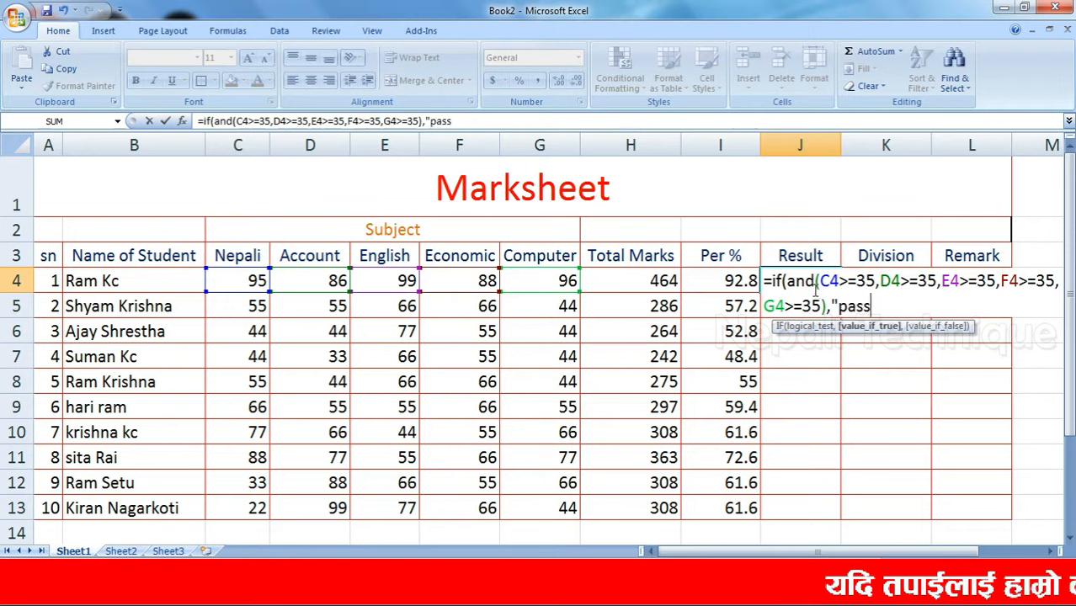
text(",)
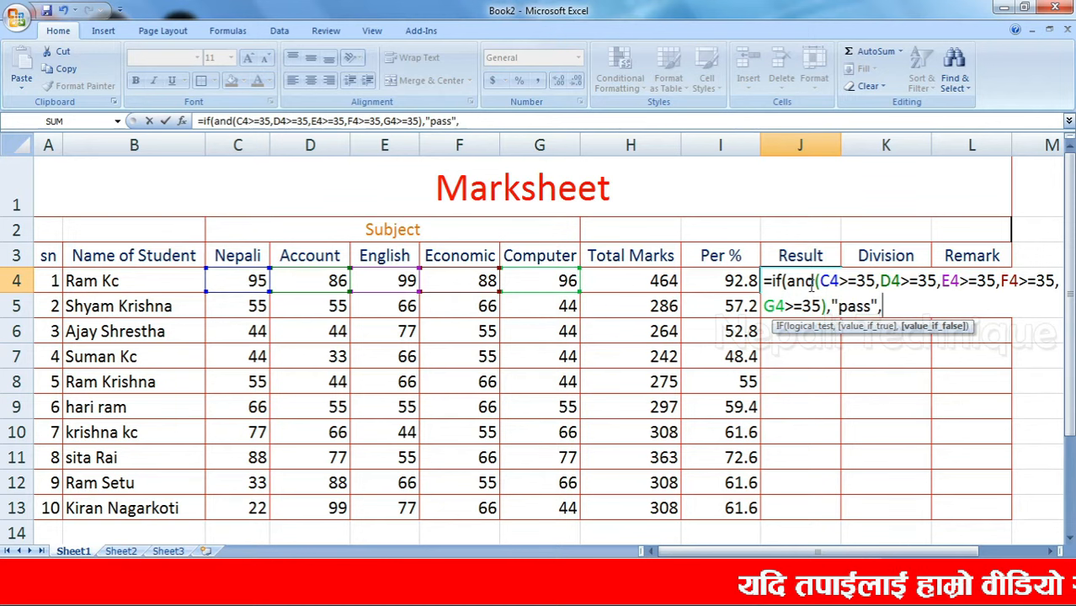
text("fail)
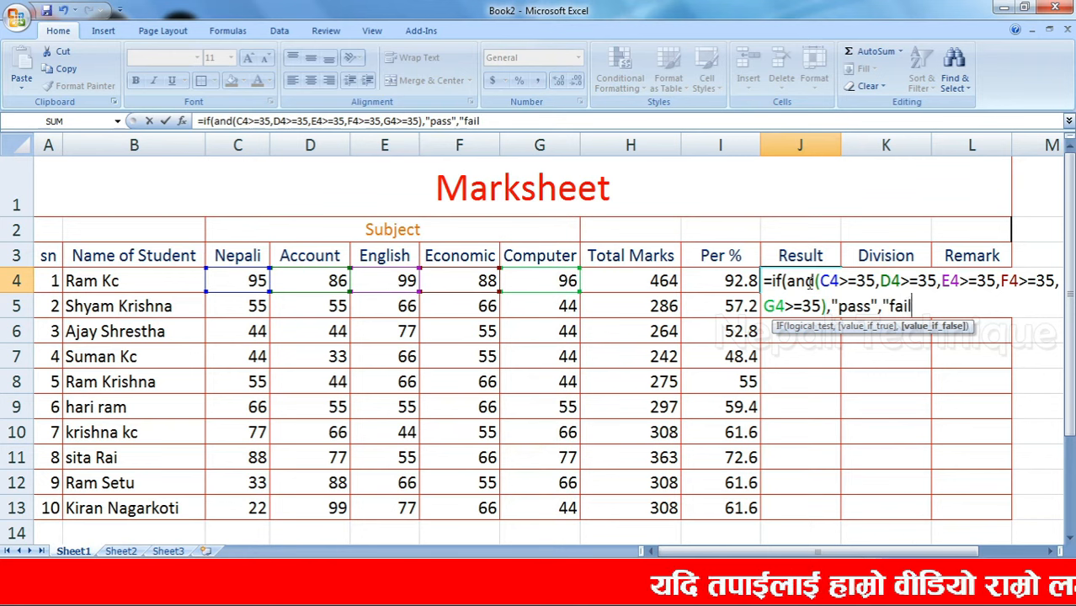
text(")
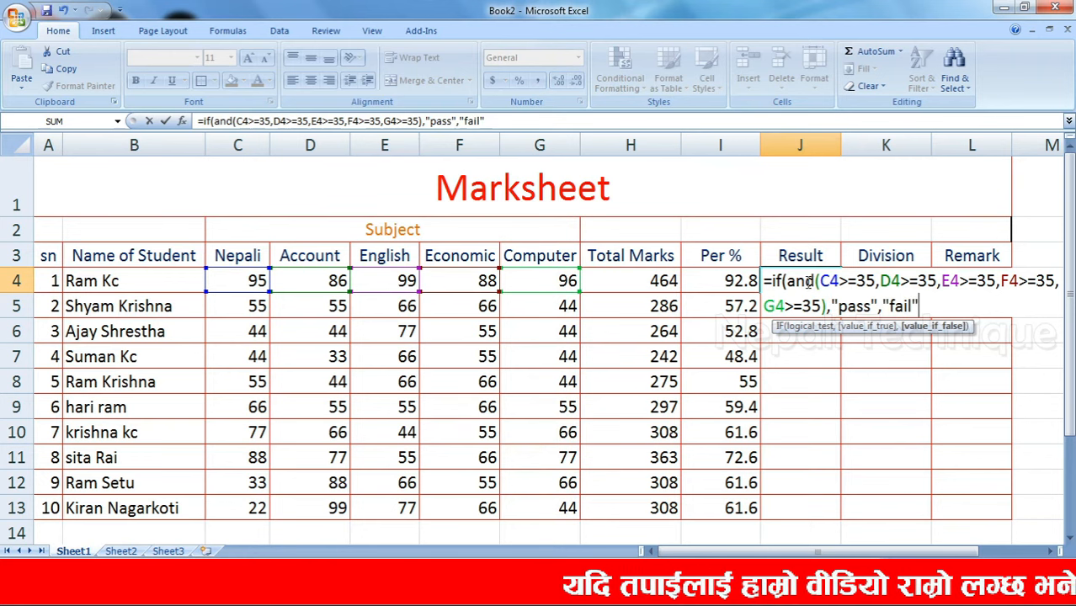
text())
key(Return)
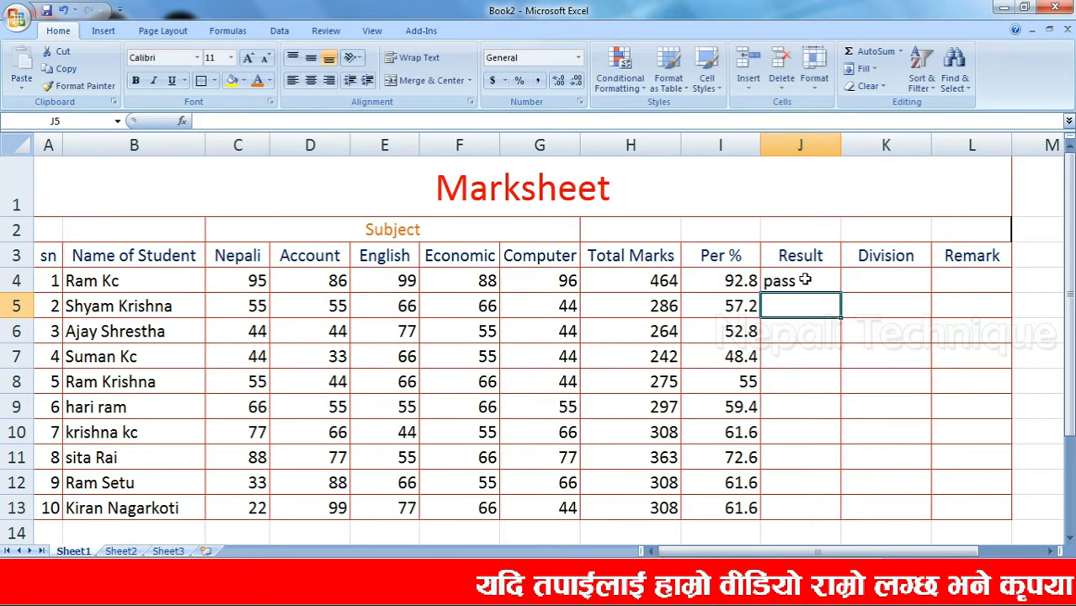
Fill the AND-based result formula from J4 down through J13
click(816, 280)
drag(831, 294, 828, 500)
click(829, 500)
Examine each subject condition of the AND test in J4's formula and open the result formula in J7
click(795, 282)
double_click(800, 281)
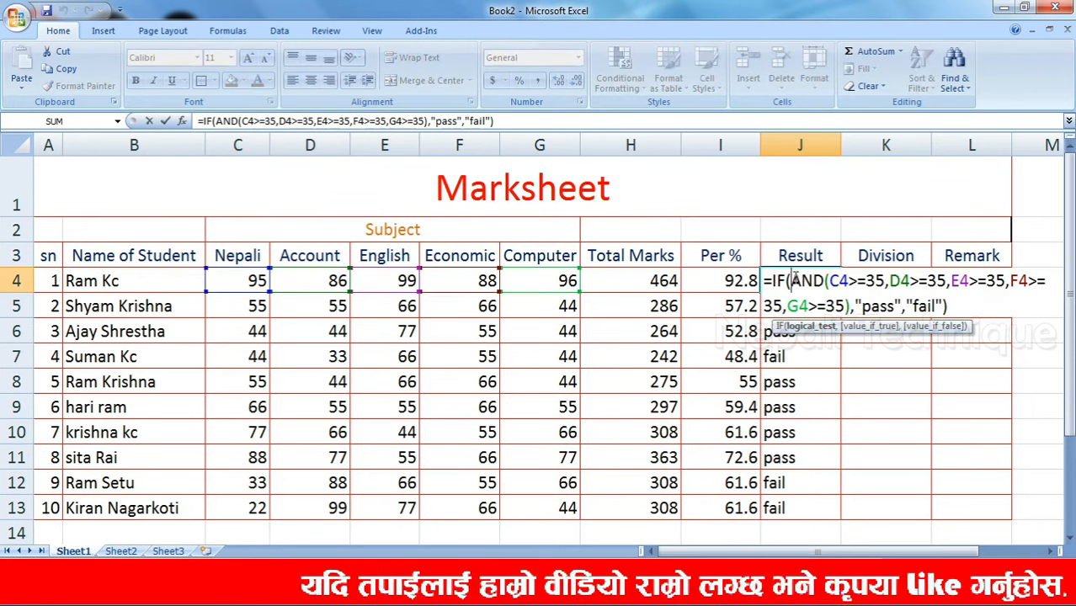
drag(840, 280, 829, 281)
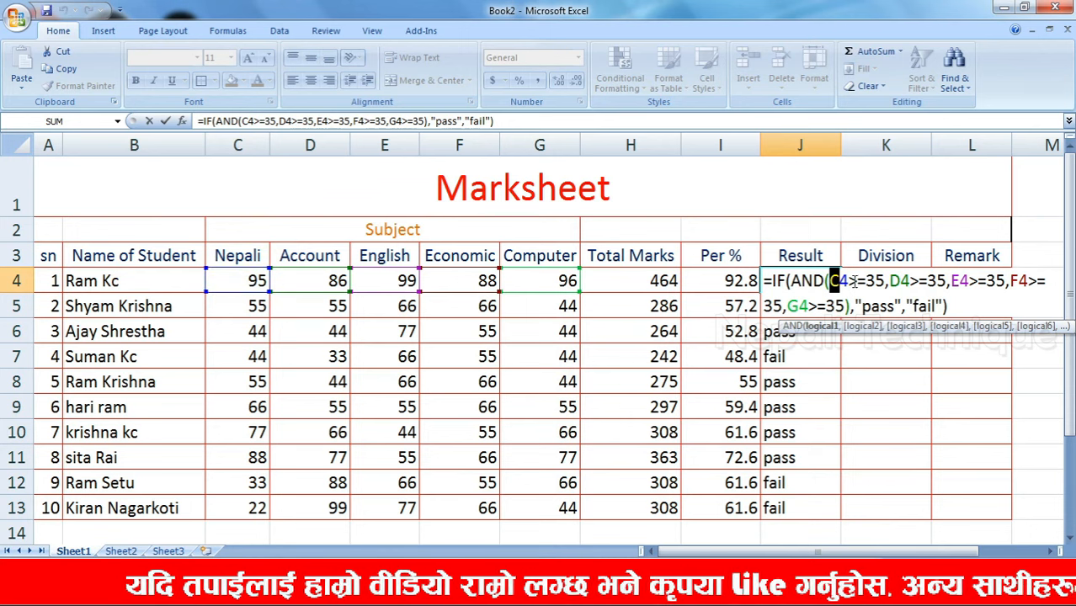
click(900, 282)
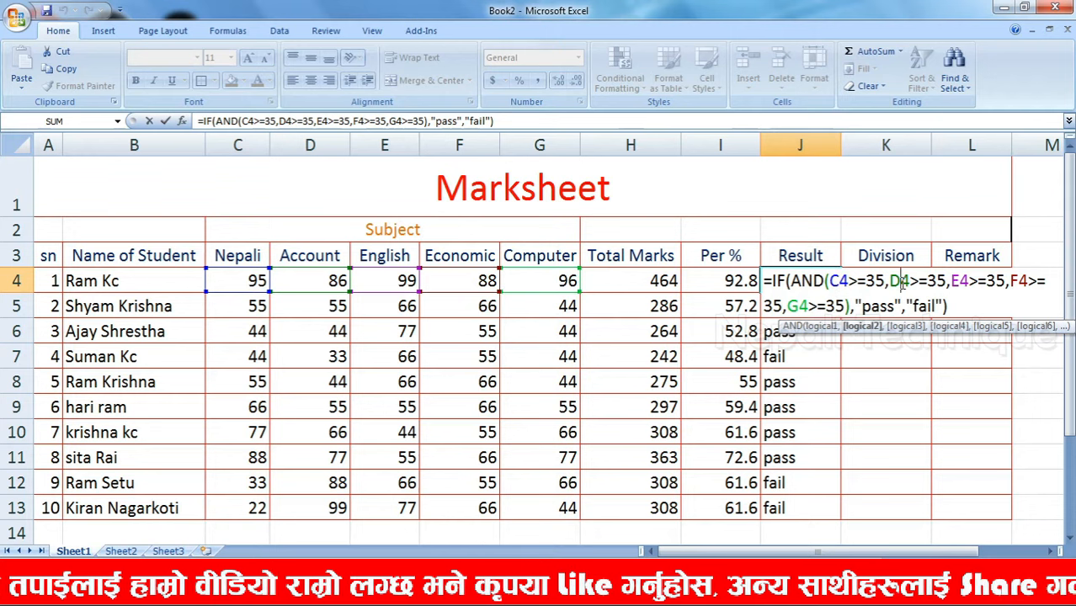
click(959, 282)
drag(958, 282, 970, 281)
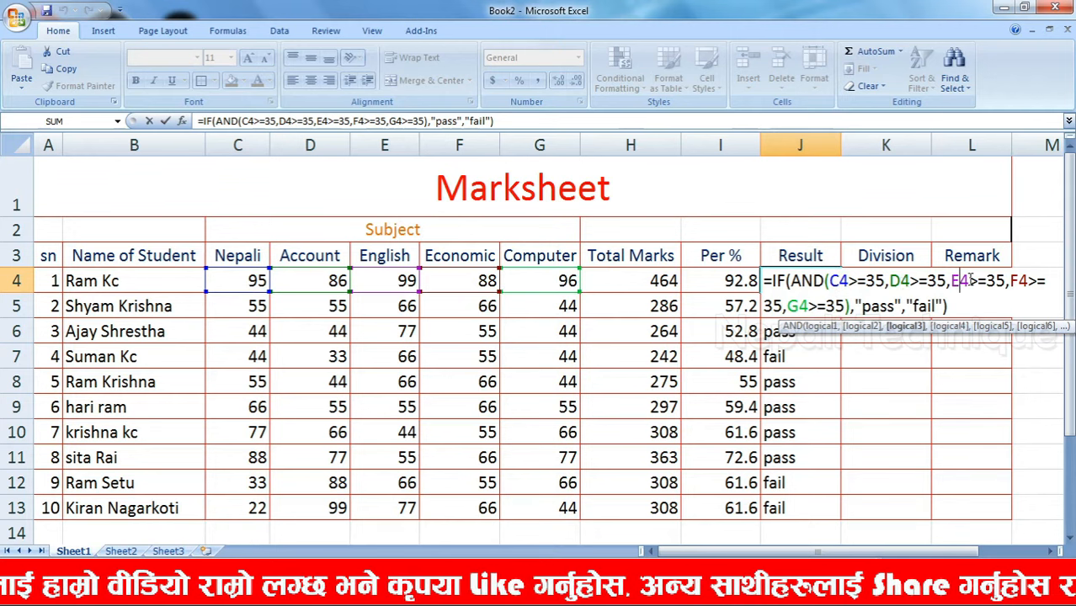
click(1013, 282)
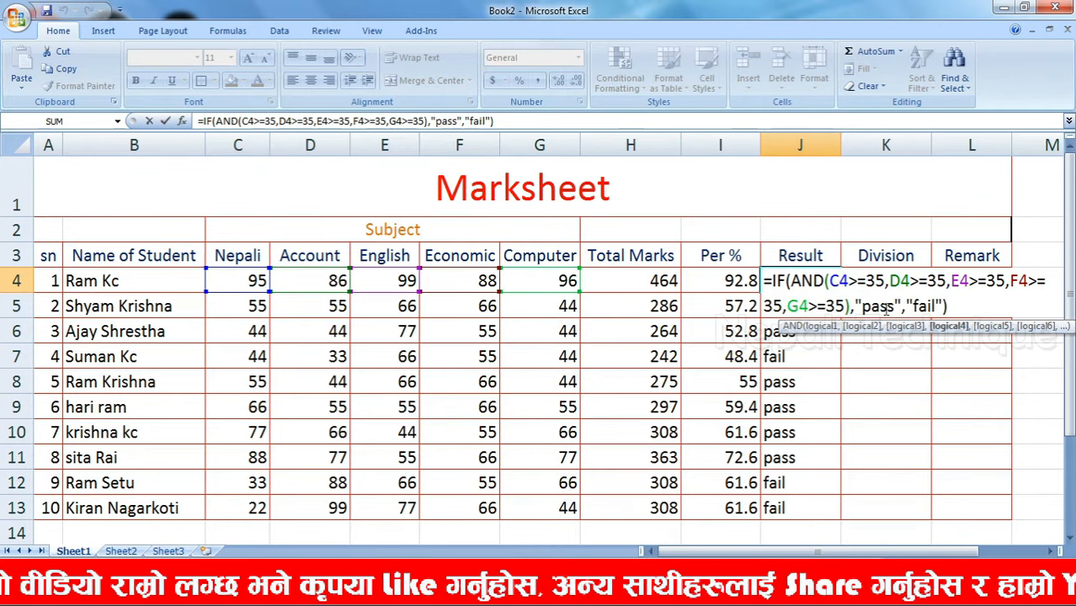
click(796, 307)
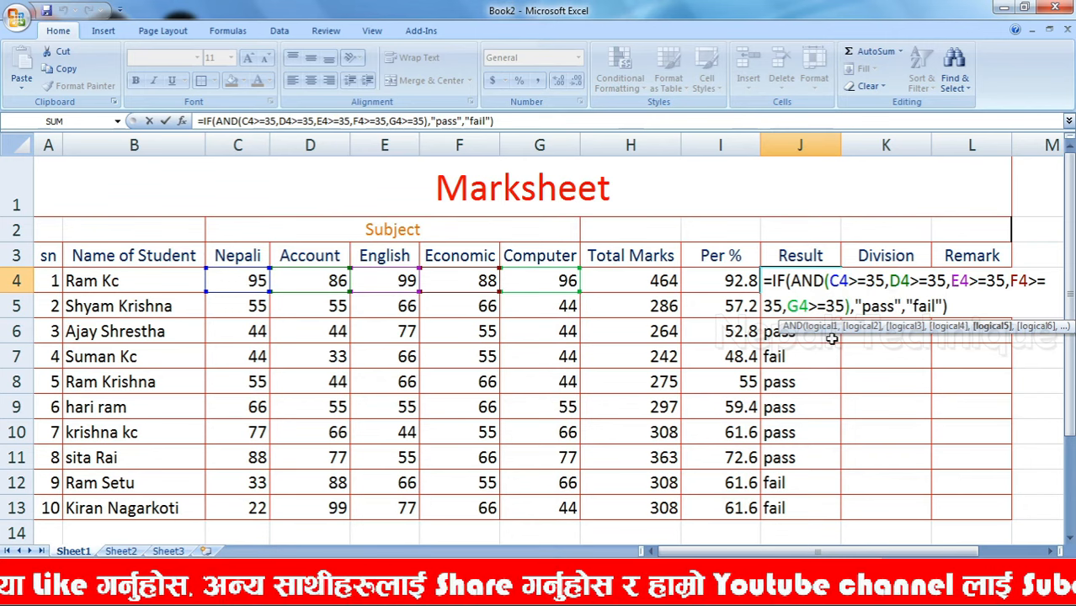
key(Return)
double_click(812, 356)
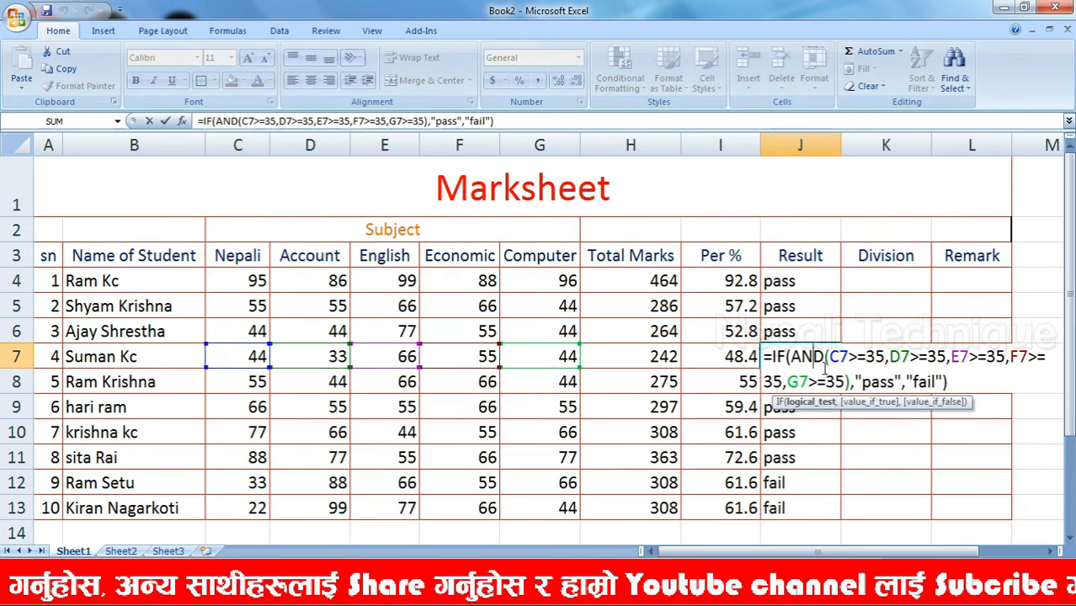
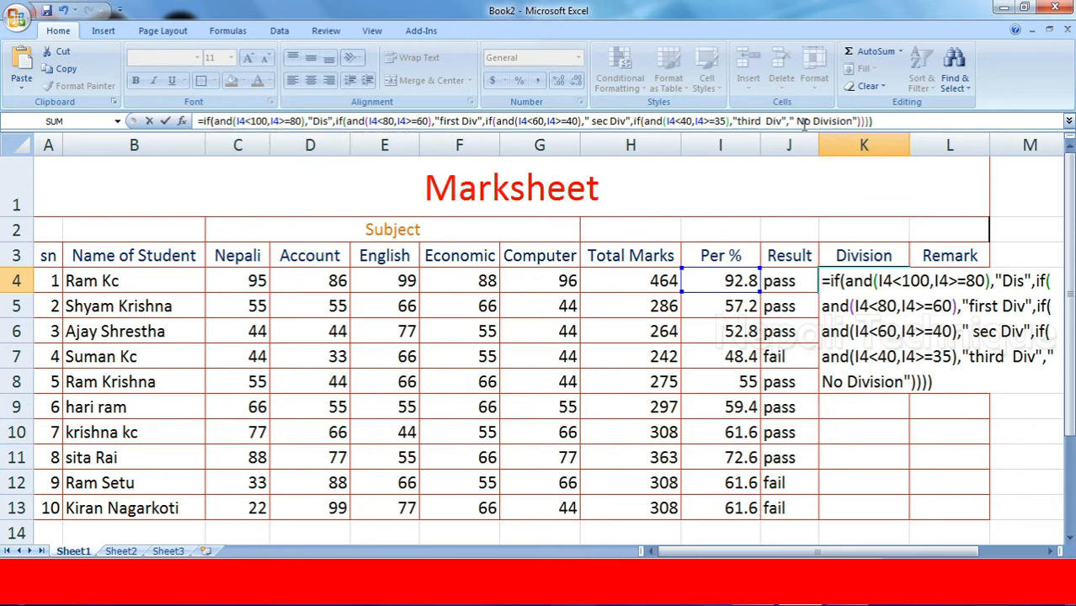
Enter the nested IF division formula in K4 and fill it down through K13
key(Return)
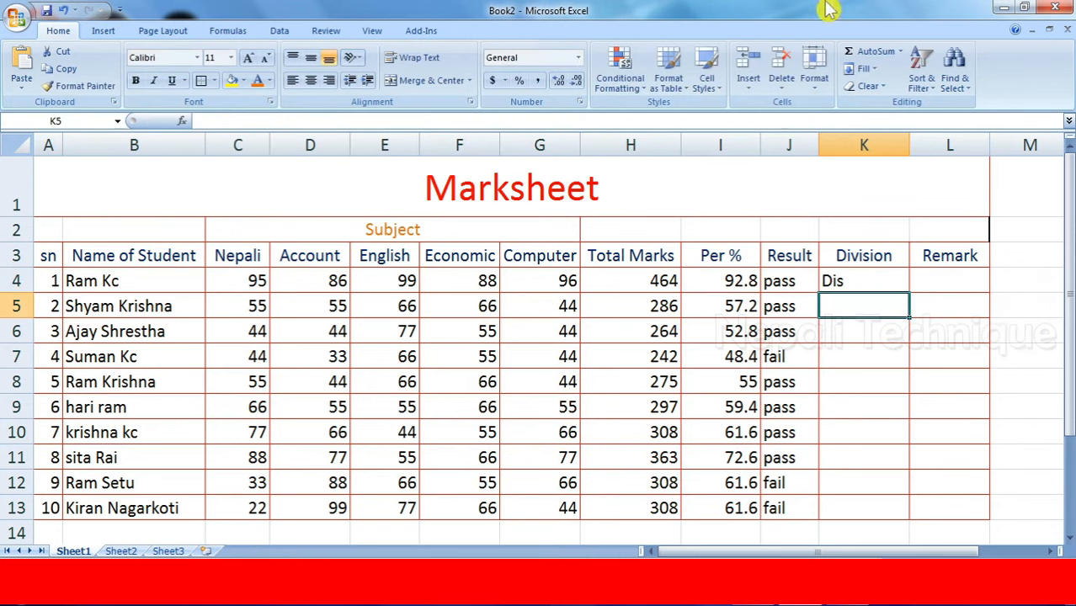
click(893, 287)
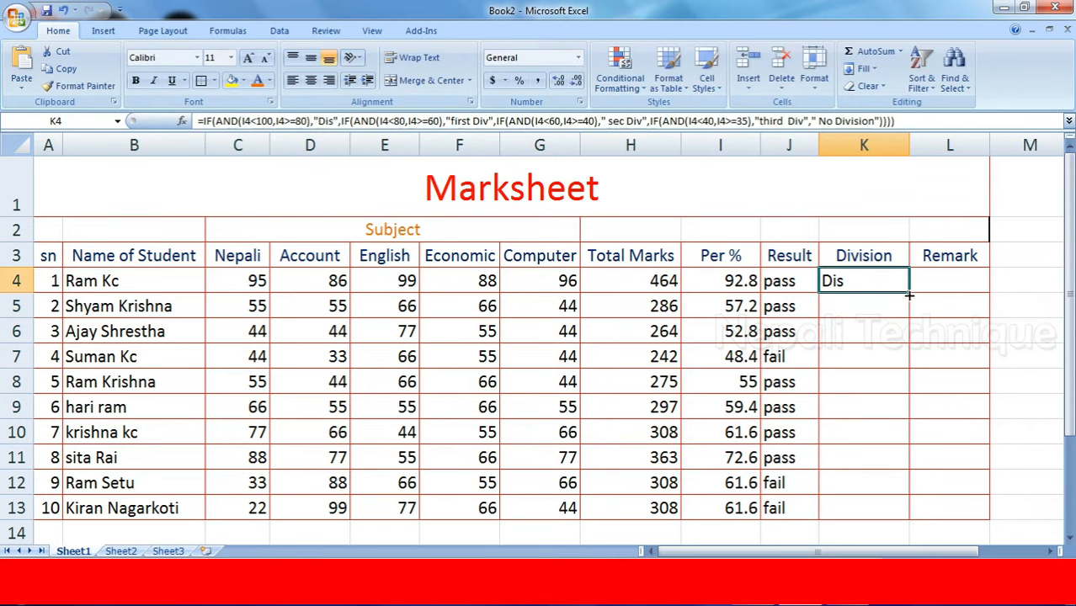
drag(909, 294, 893, 522)
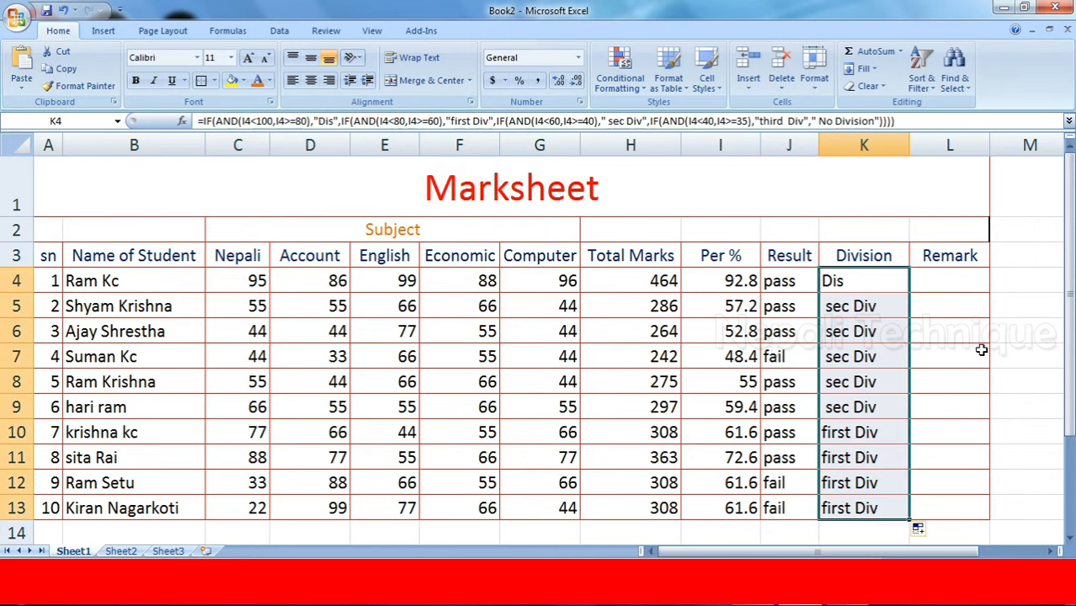
scroll(909, 415, down, 1)
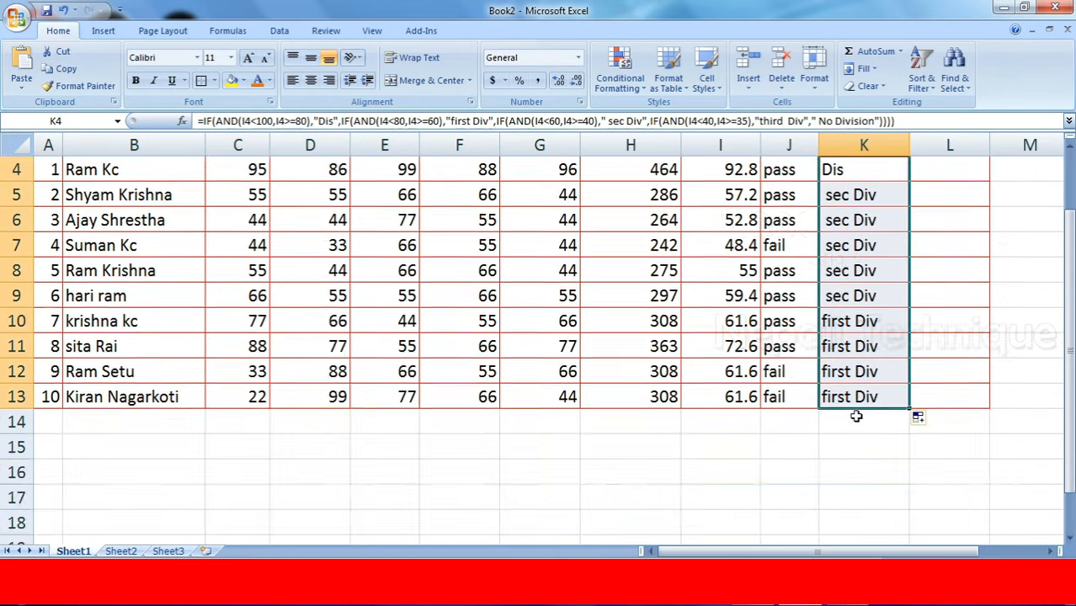
scroll(863, 400, up, 1)
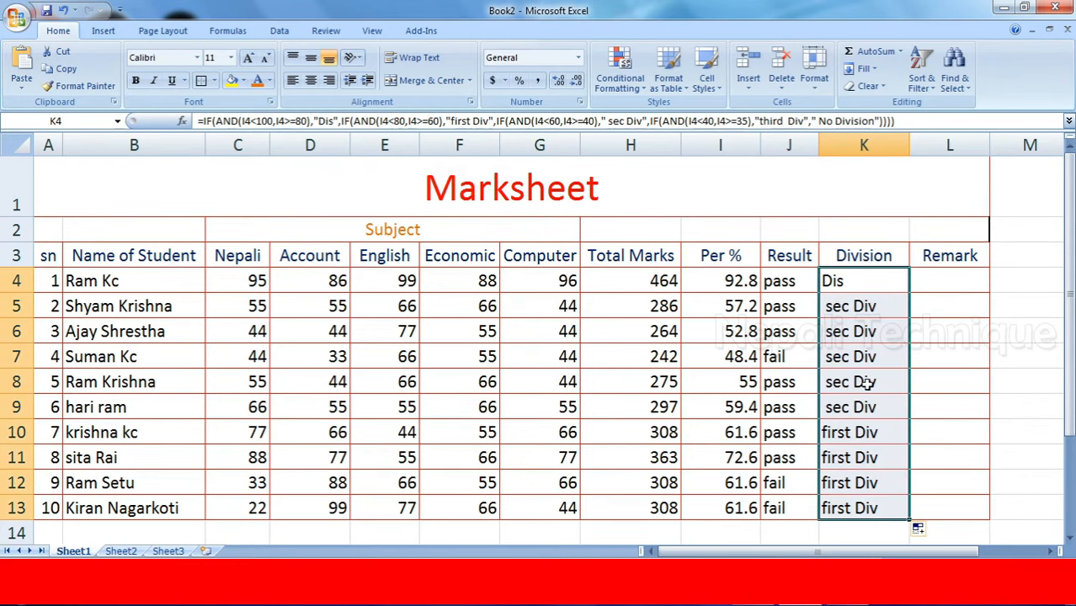
Examine the AND-based result formulas in J4 through J7
click(948, 287)
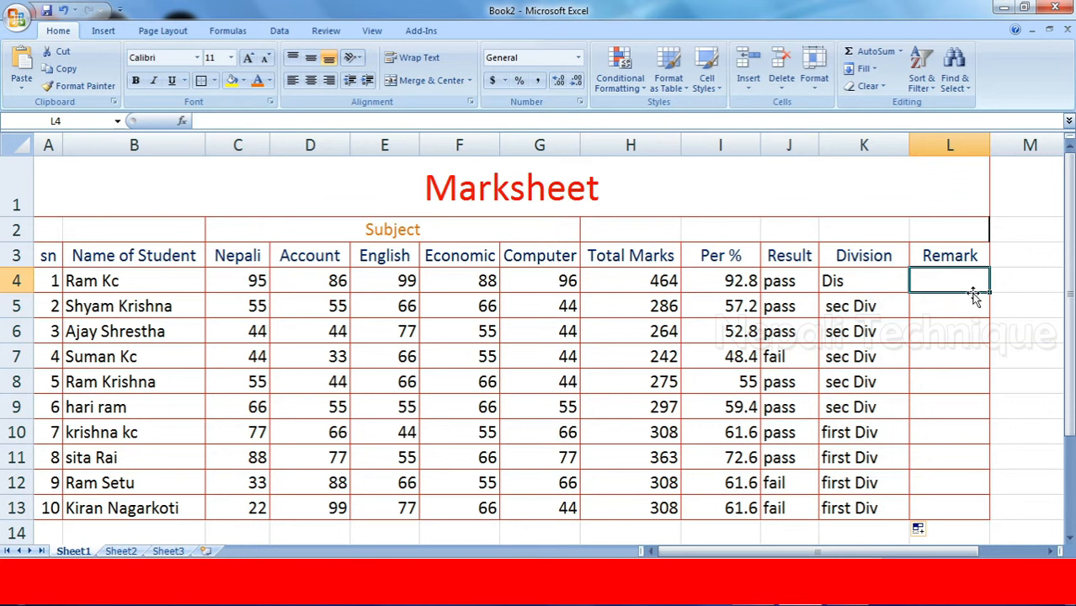
click(791, 281)
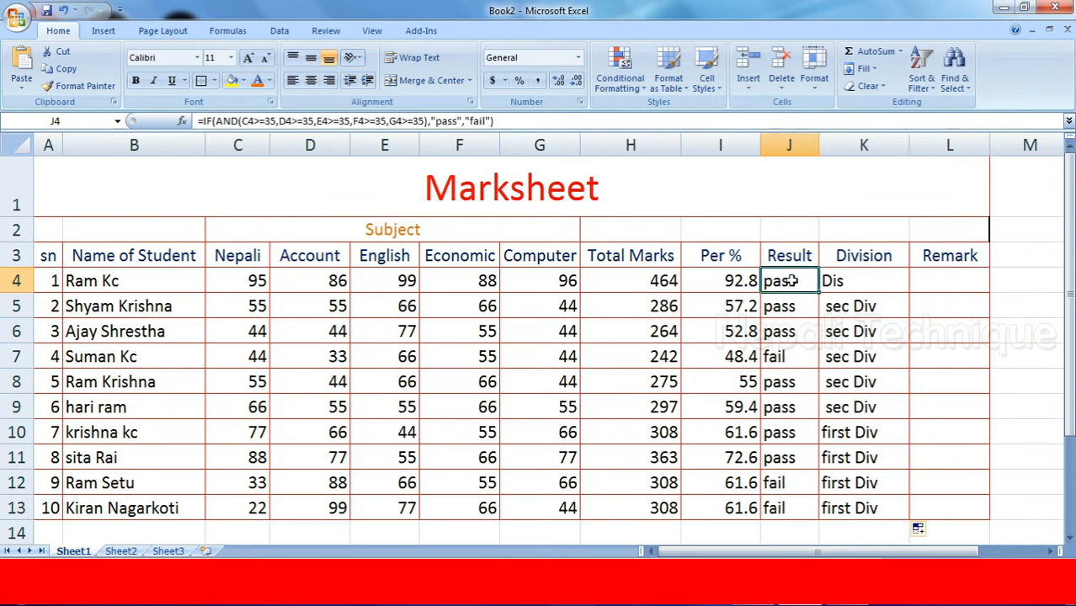
click(791, 308)
click(790, 336)
click(788, 353)
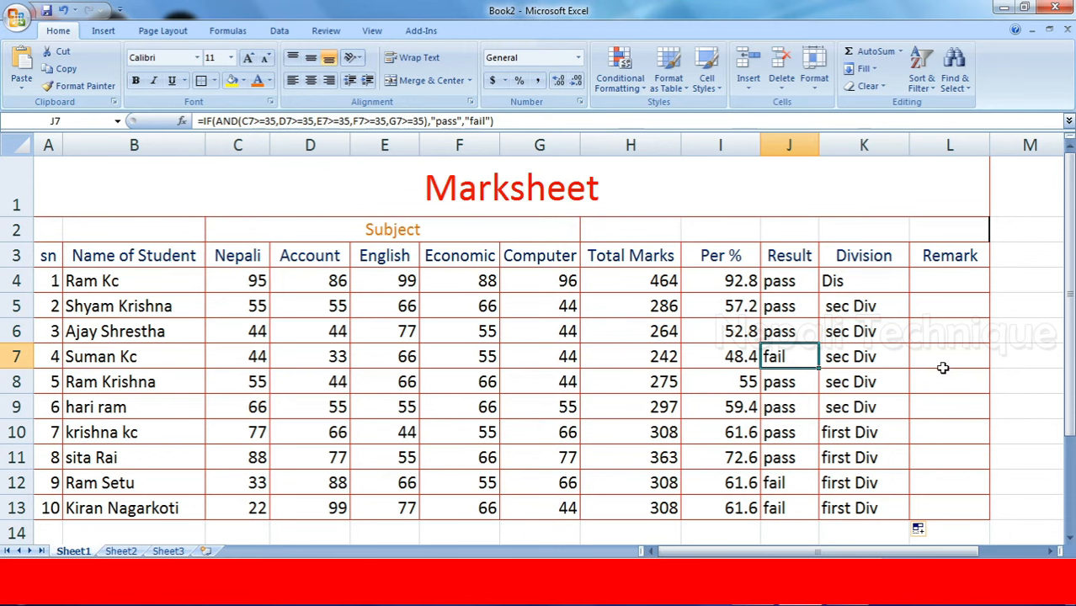
scroll(943, 441, down, 1)
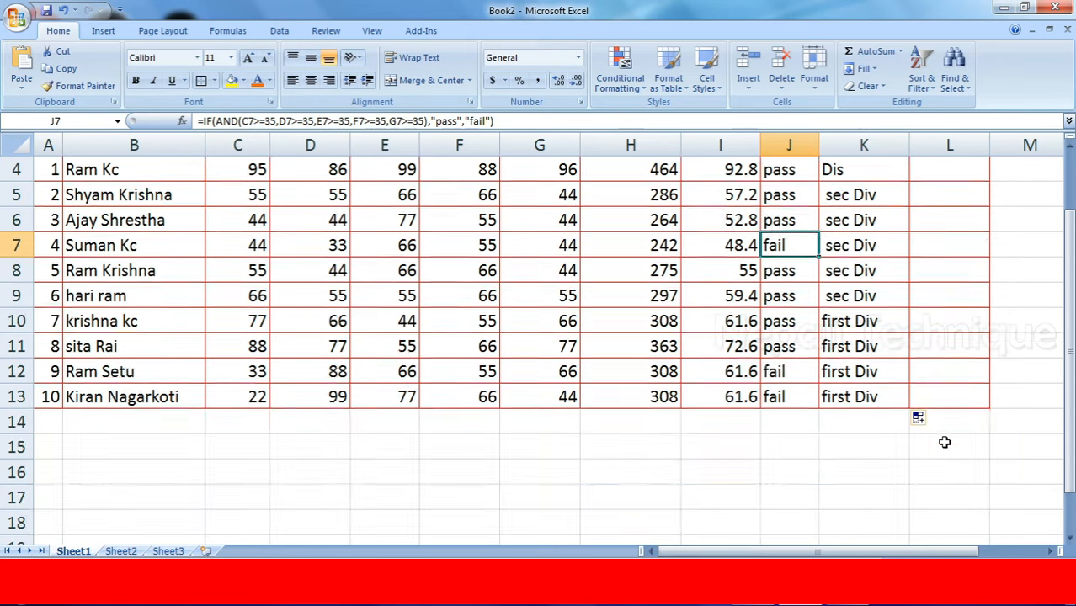
scroll(943, 441, up, 1)
Enter the remark formula =IF(J4="pass","","*") in L4
click(936, 283)
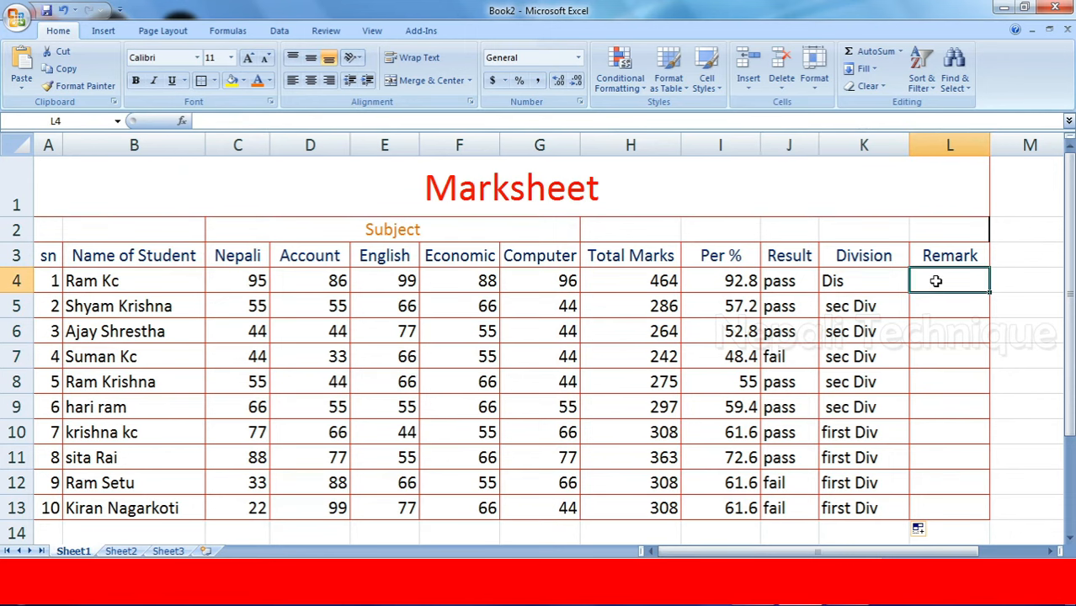
text(=)
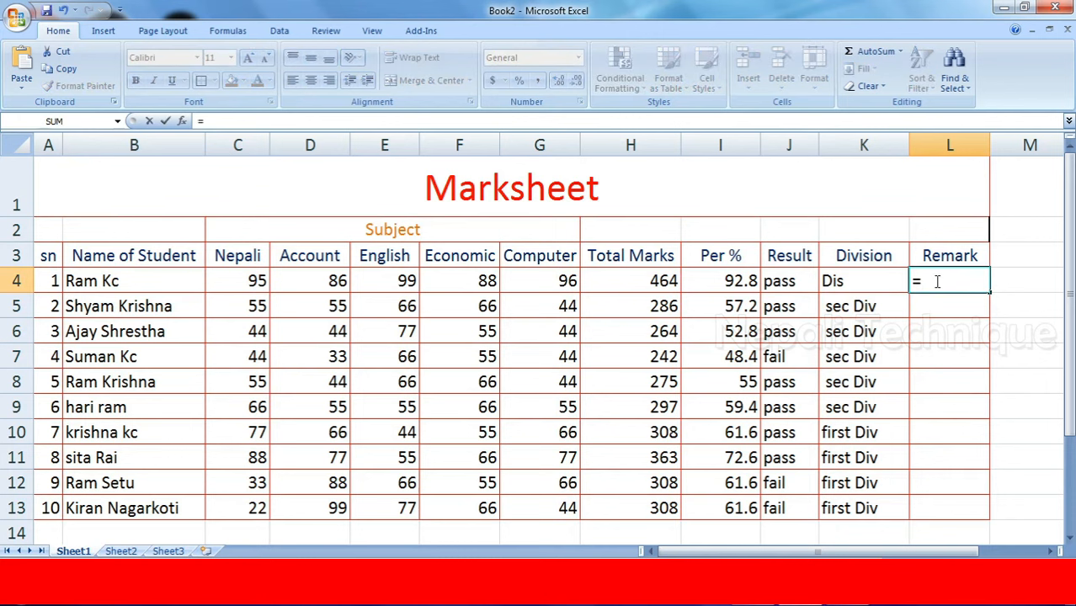
text(if)
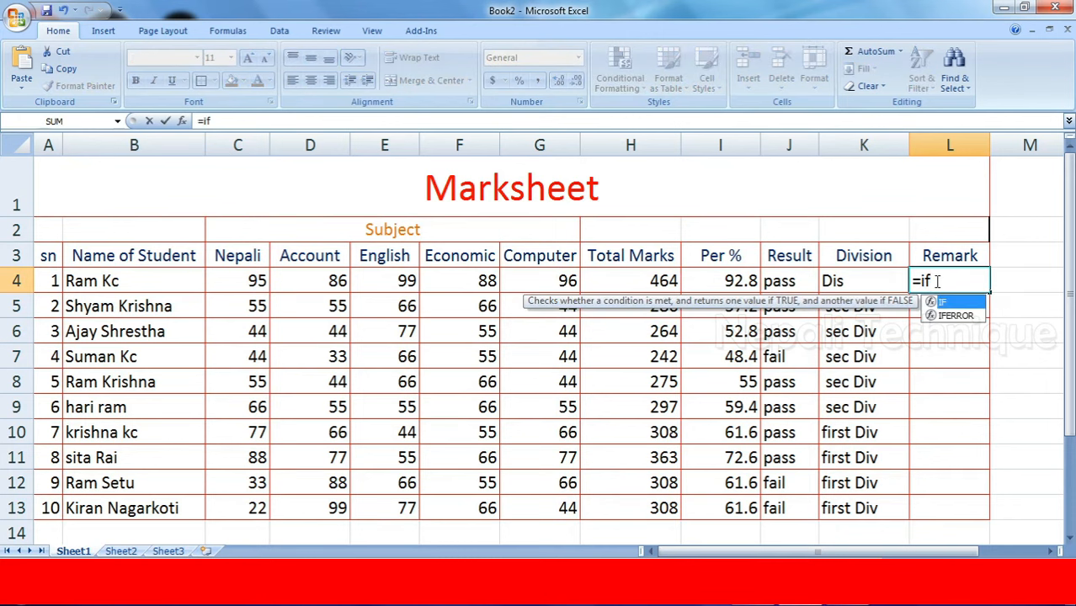
text(()
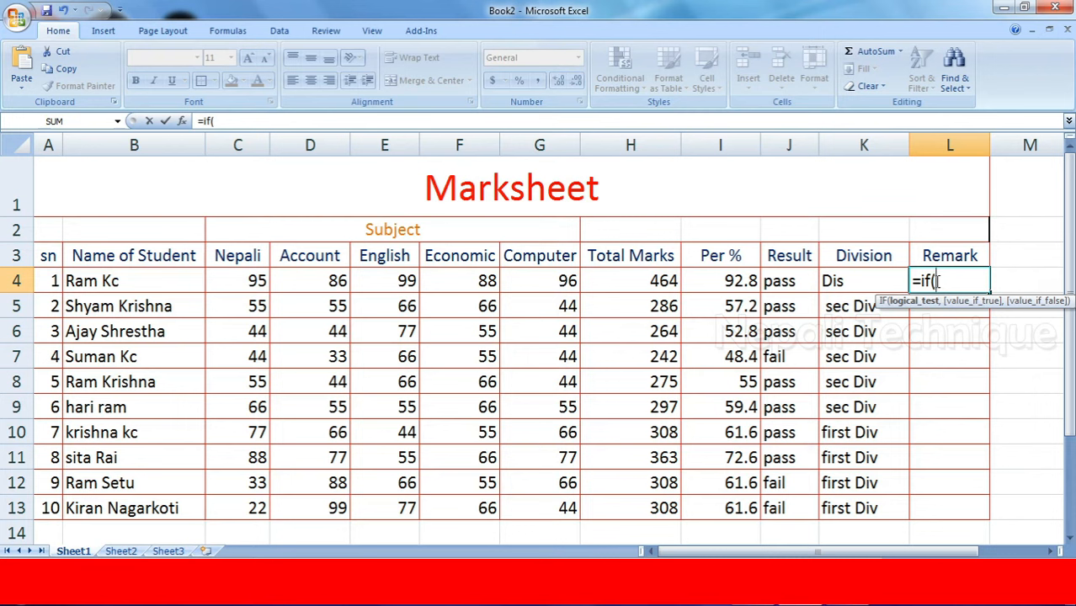
click(785, 285)
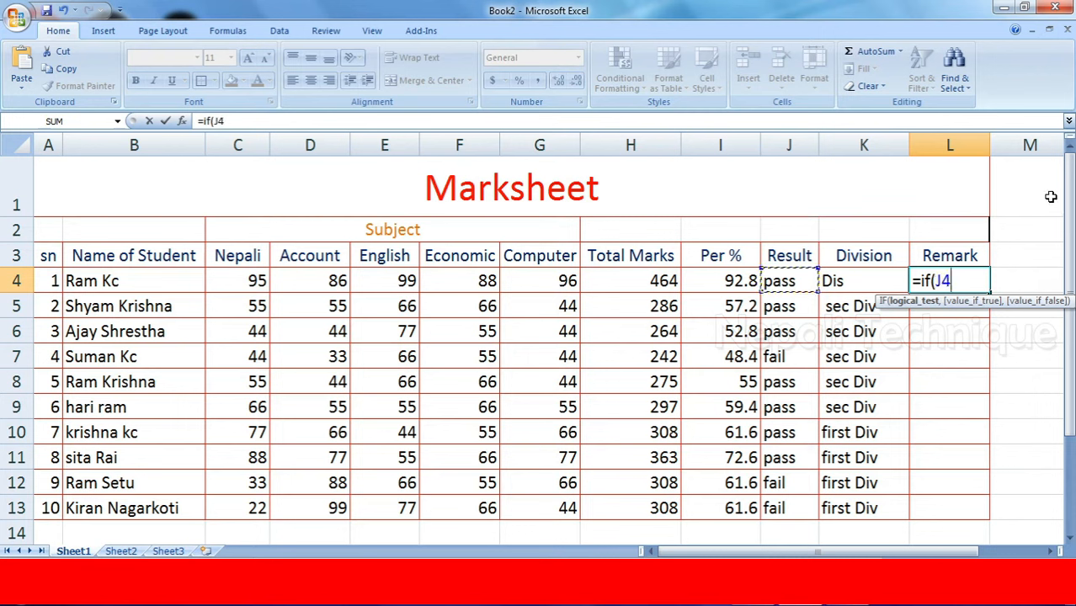
text(="pass)
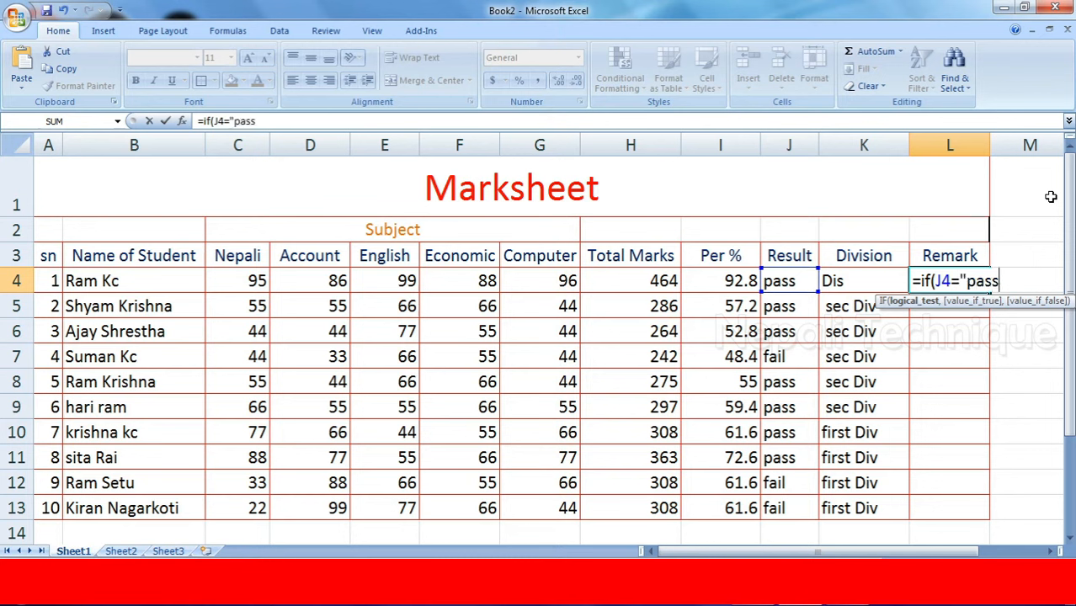
text(",)
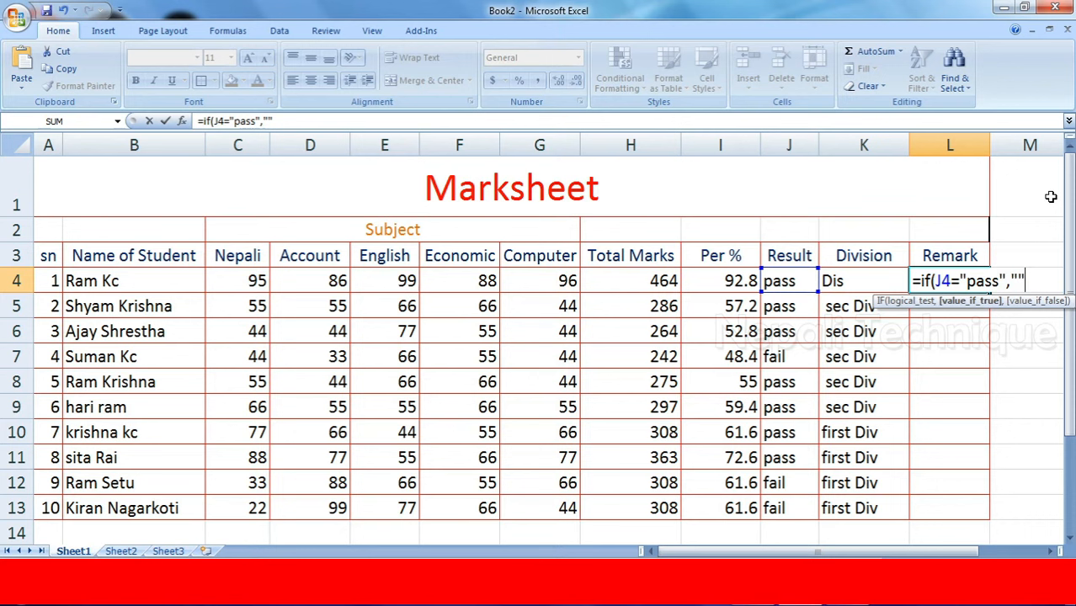
text(,)
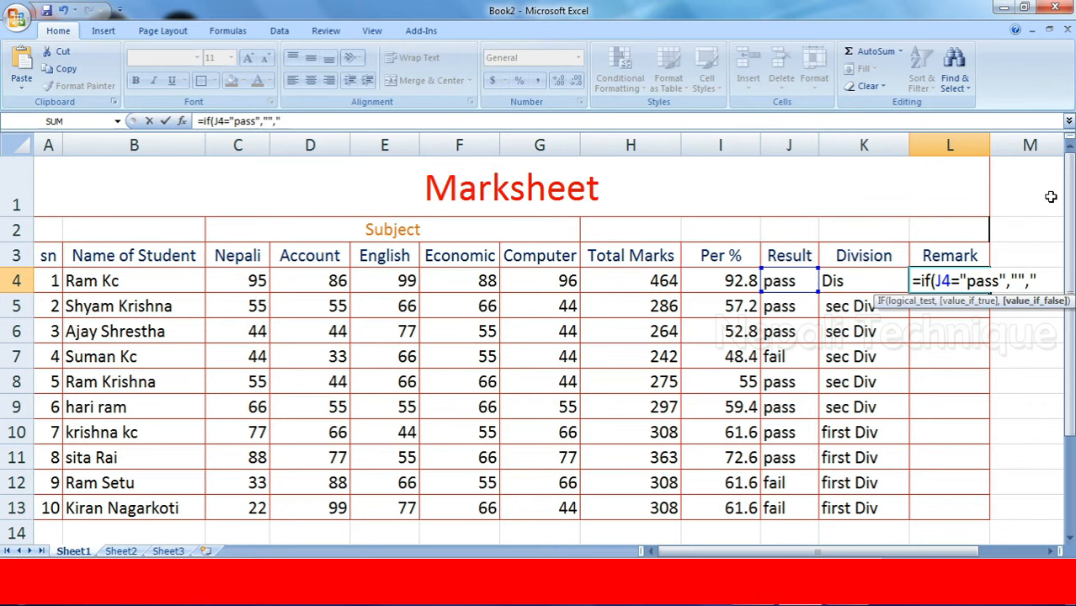
text("*)
text())
key(Return)
Fill the remark formula from L4 down through L13 and check the copied formula in L7
click(949, 271)
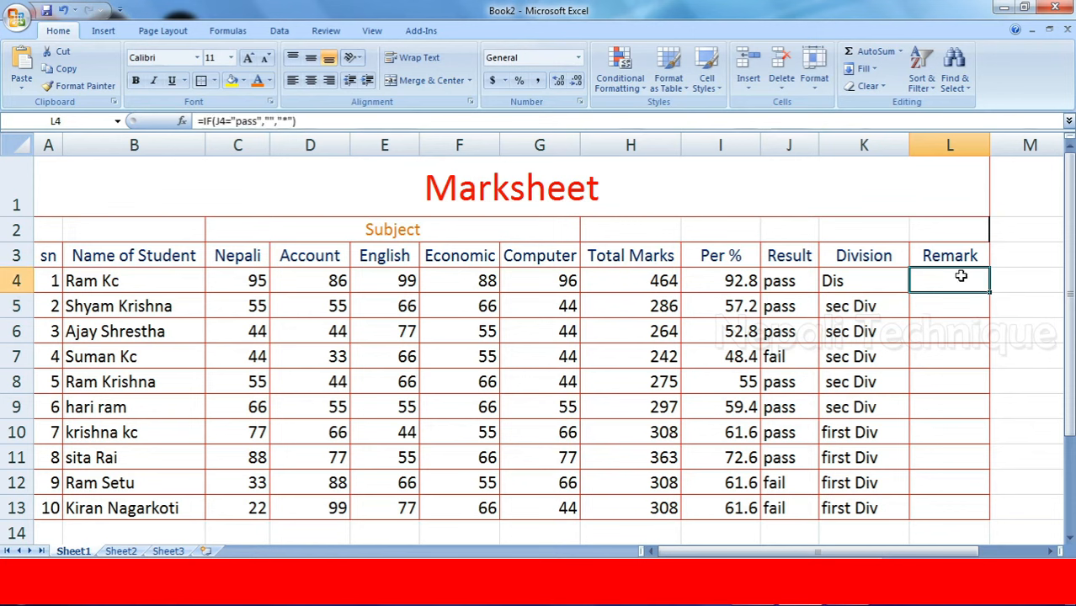
drag(991, 295, 992, 519)
click(946, 350)
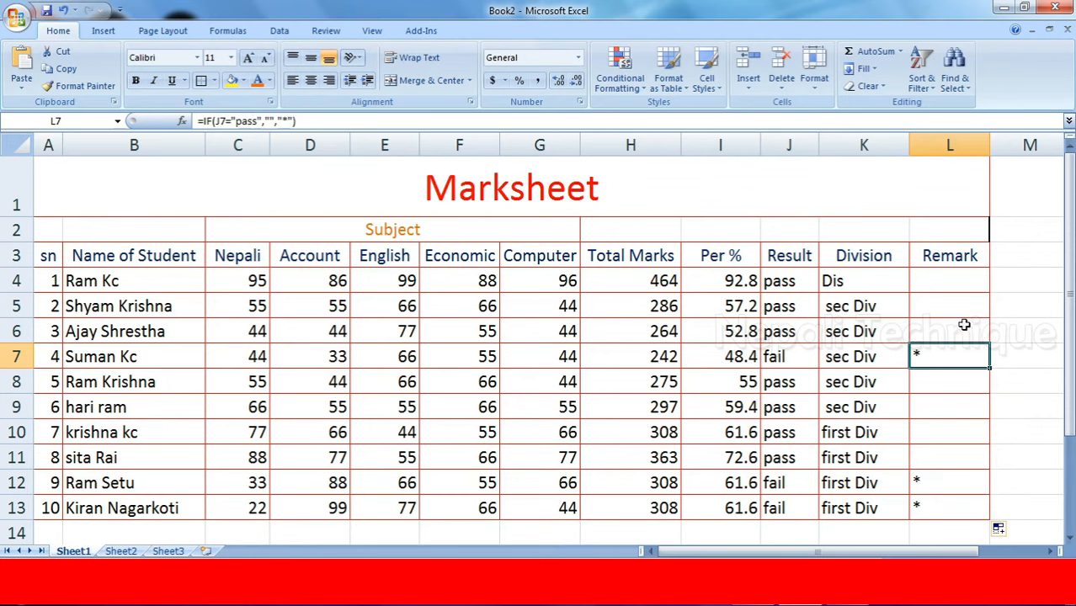
Try to replace the empty true value in L4's remark formula with "2"
click(926, 286)
double_click(933, 282)
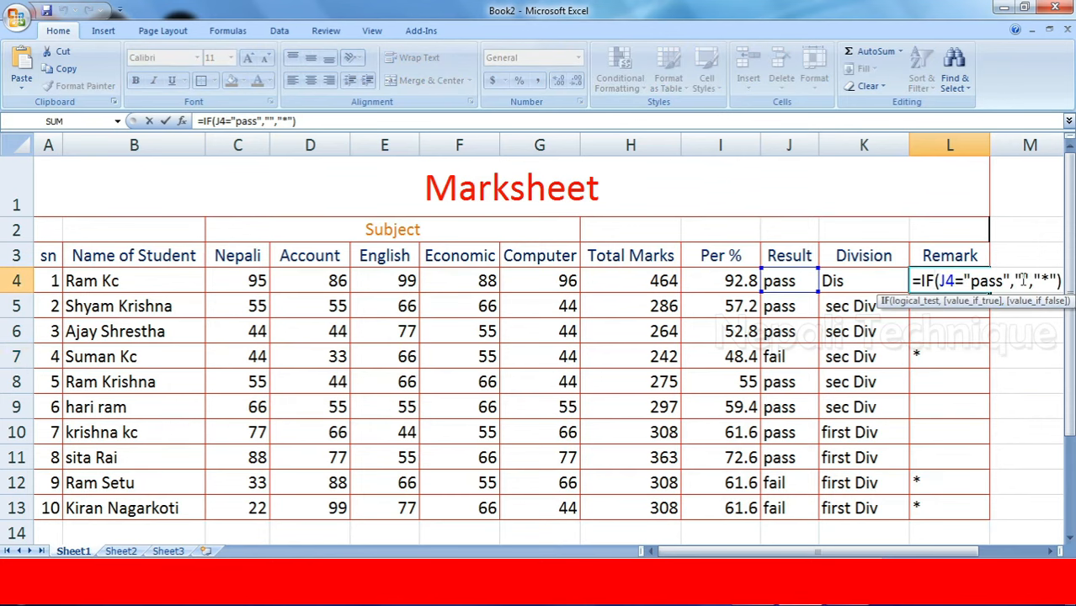
drag(890, 551, 947, 551)
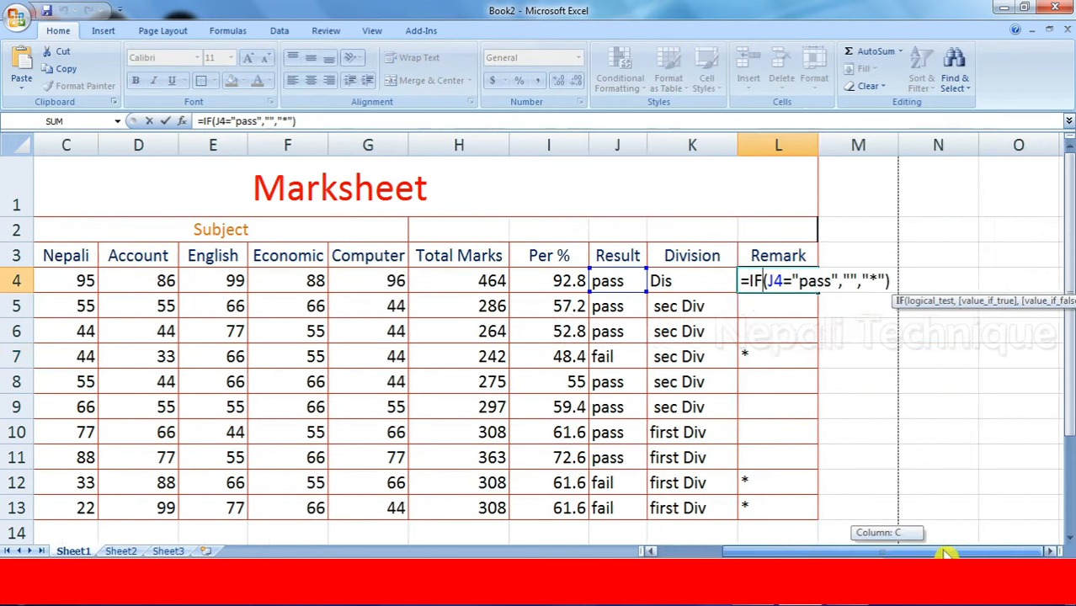
click(850, 281)
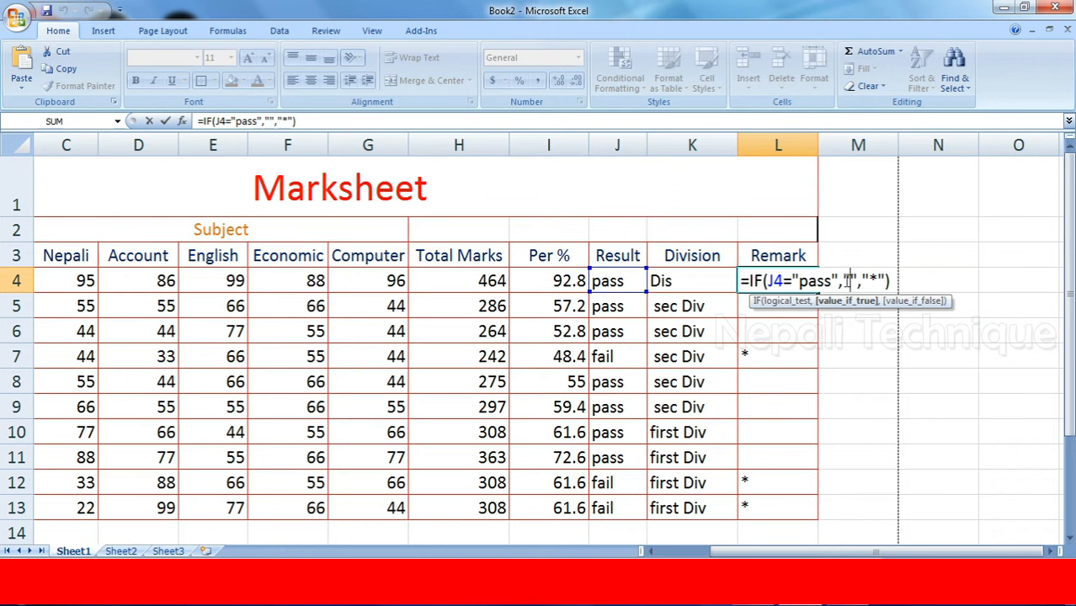
double_click(849, 280)
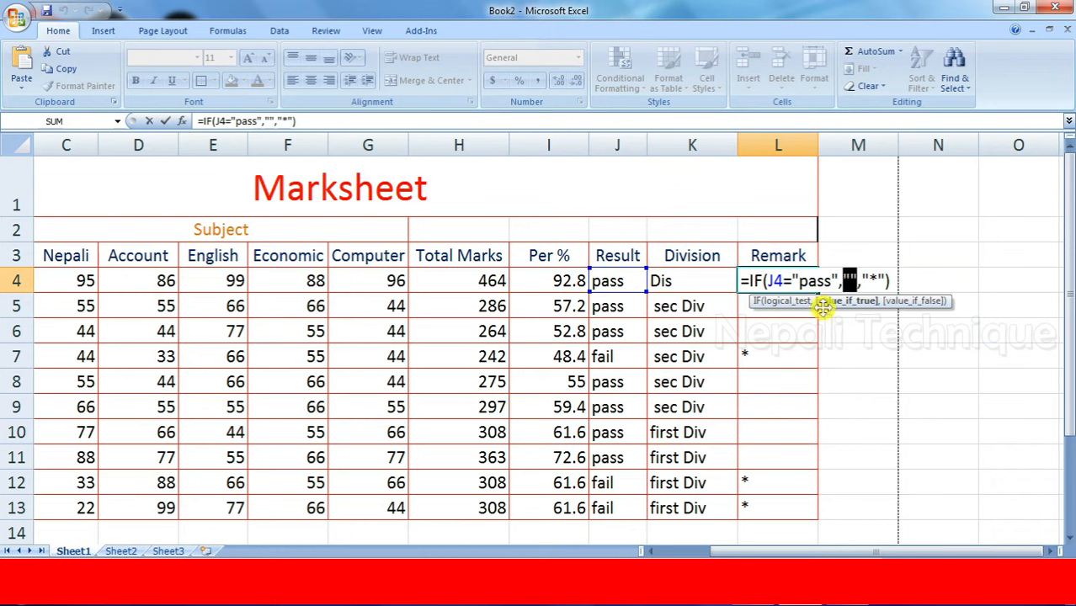
click(797, 351)
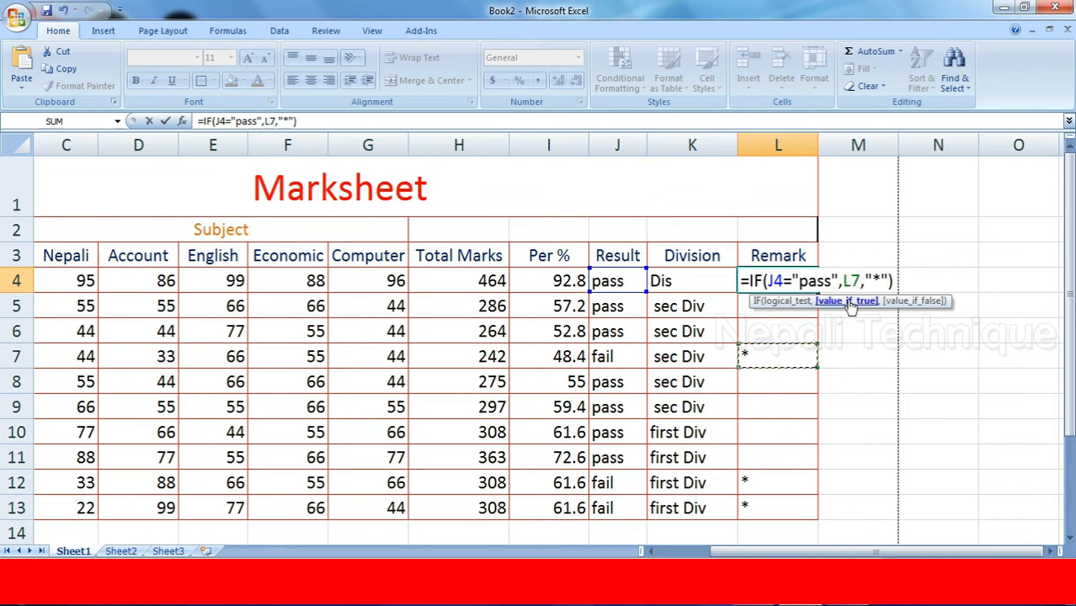
key(BackSpace)
key(BackSpace)
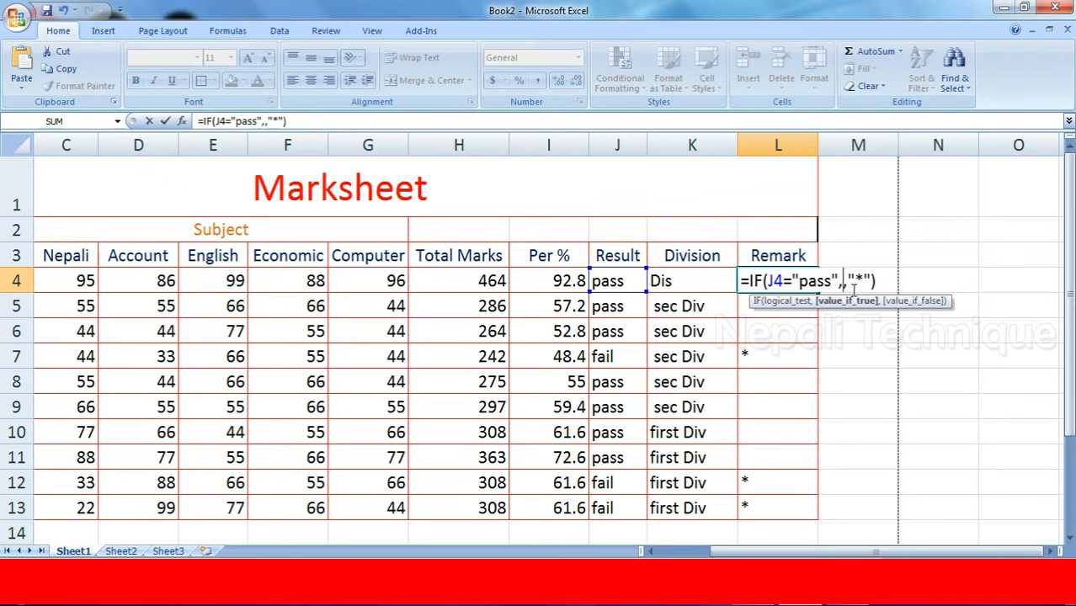
key(Delete)
text(","2)
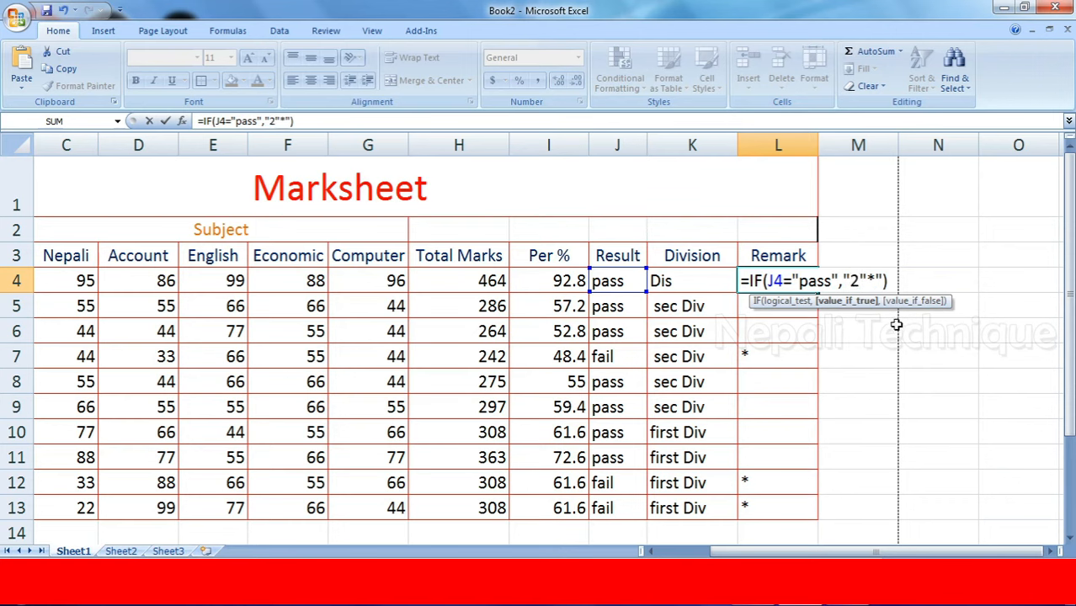
key(Return)
click(523, 352)
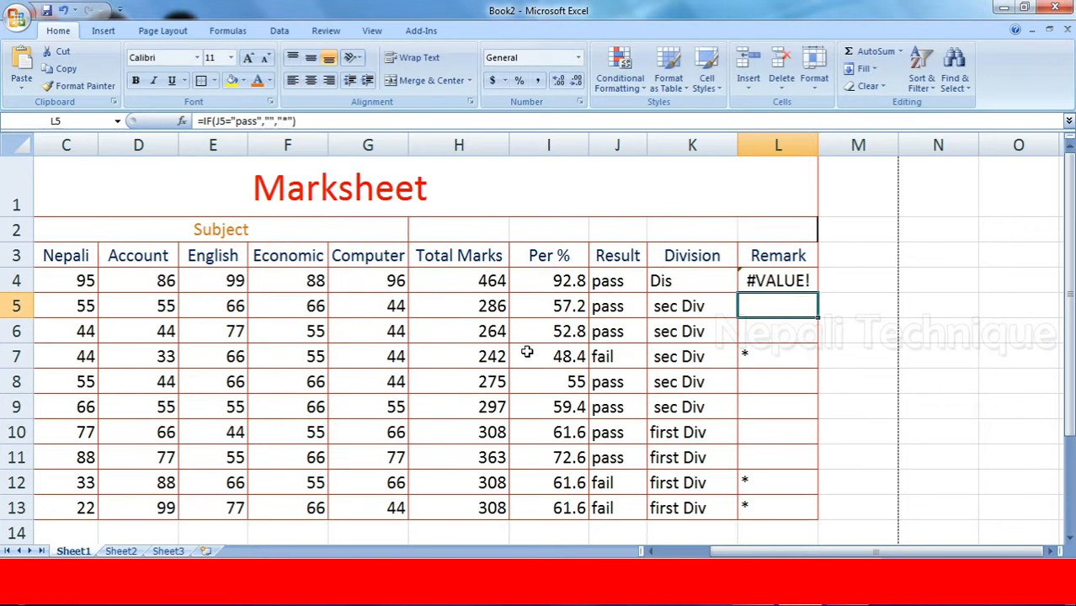
Correct L4's remark formula to =IF(J4="pass","2","*") and fill it down through L13
click(760, 281)
double_click(762, 282)
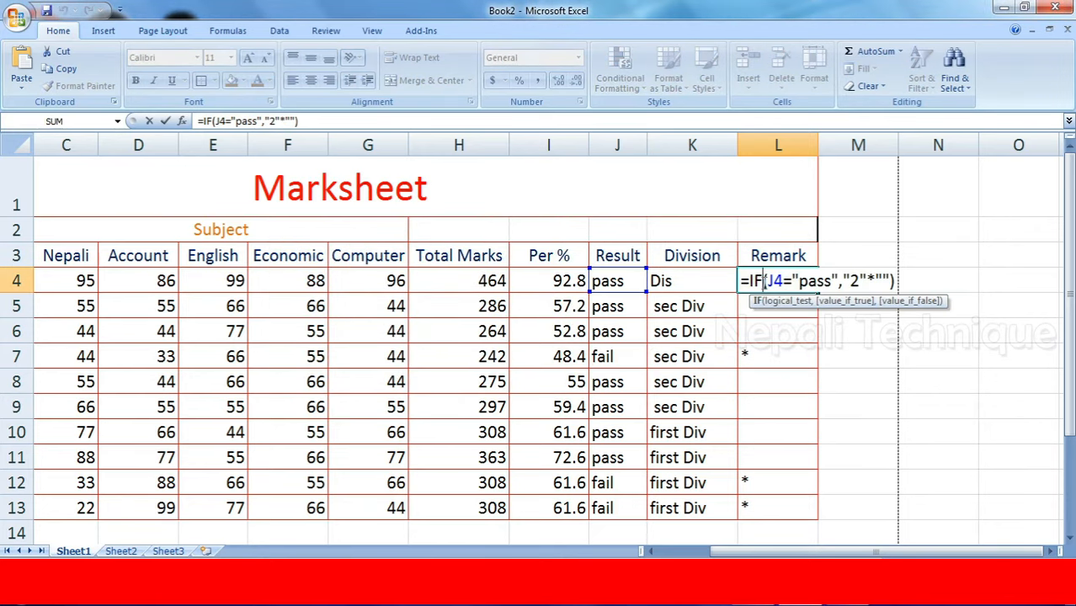
click(859, 283)
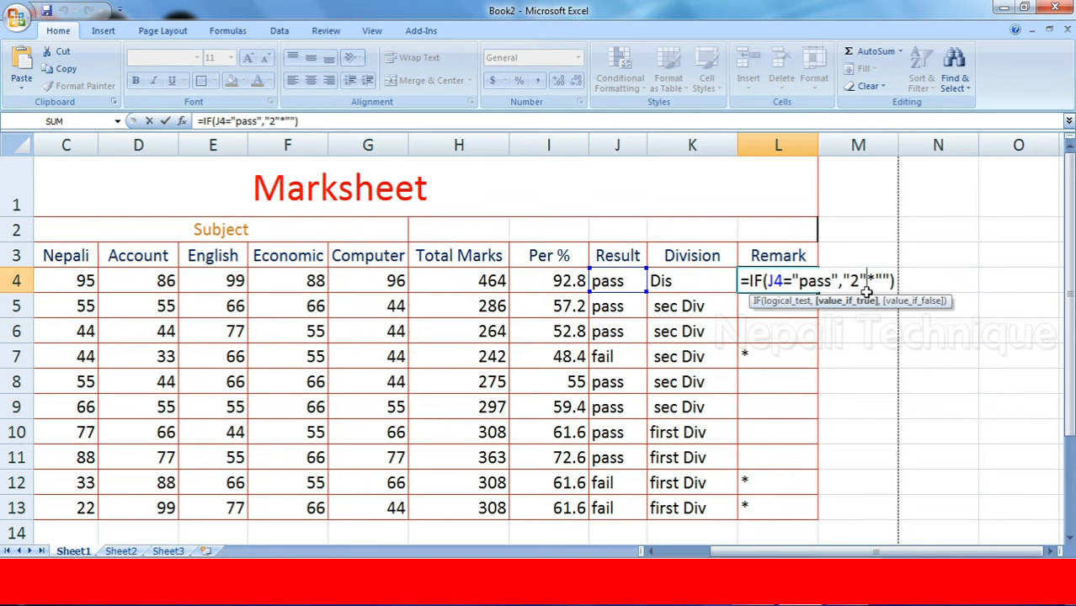
text(,)
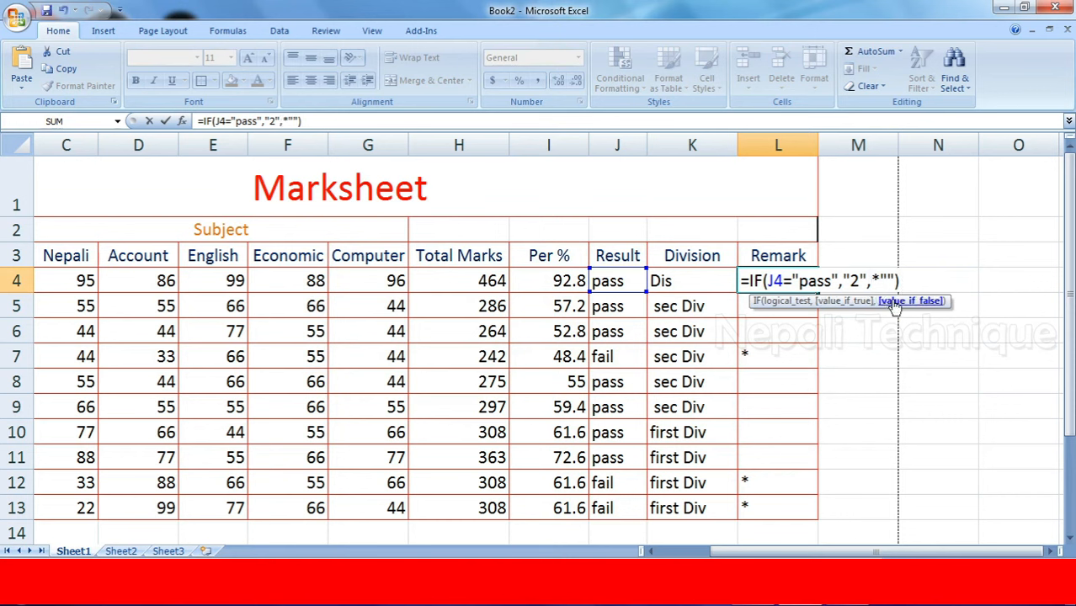
text(")
key(Right)
key(Delete)
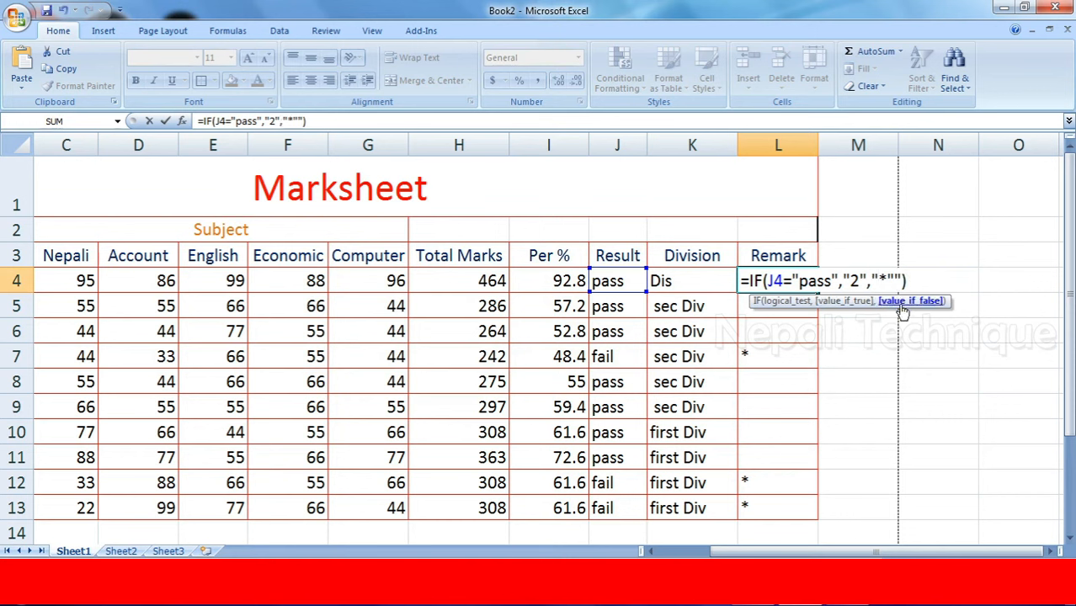
key(Return)
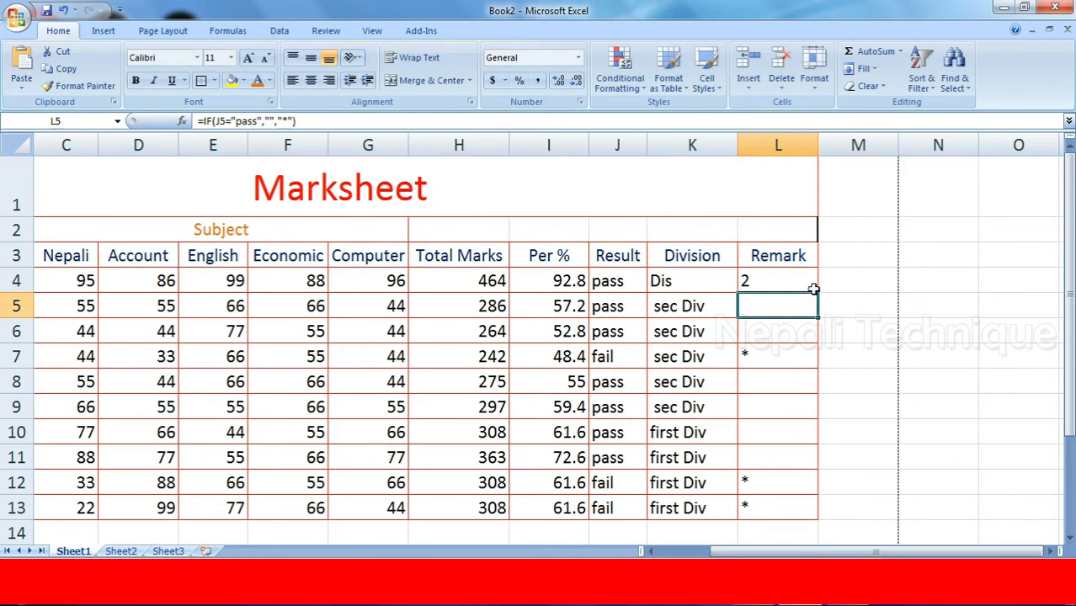
click(810, 286)
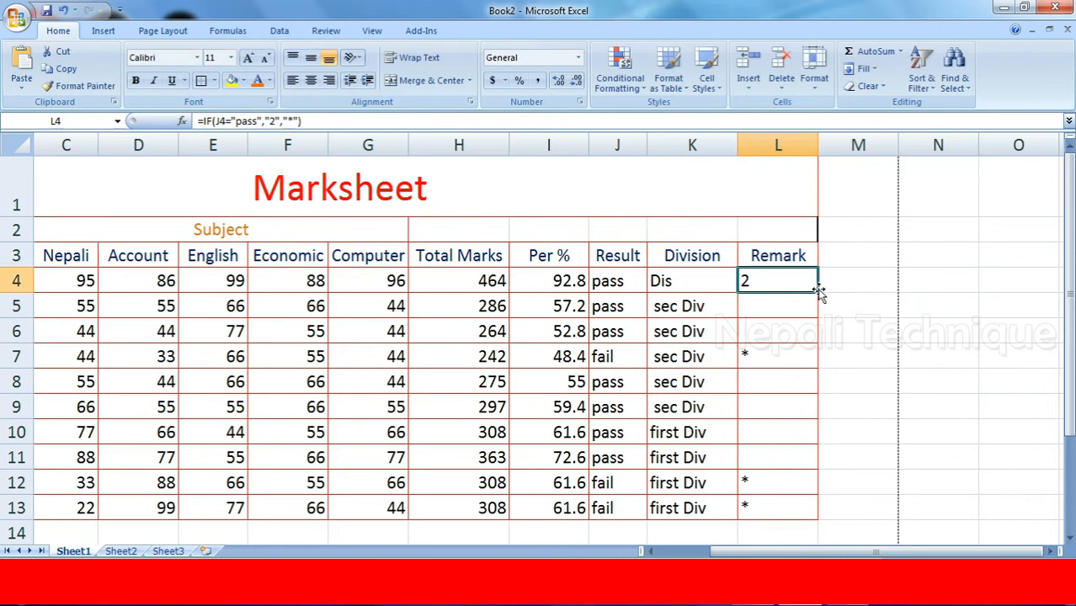
drag(818, 293, 808, 510)
Set the true value in L4's remark formula back to empty quotes and fill it down through L13
double_click(774, 283)
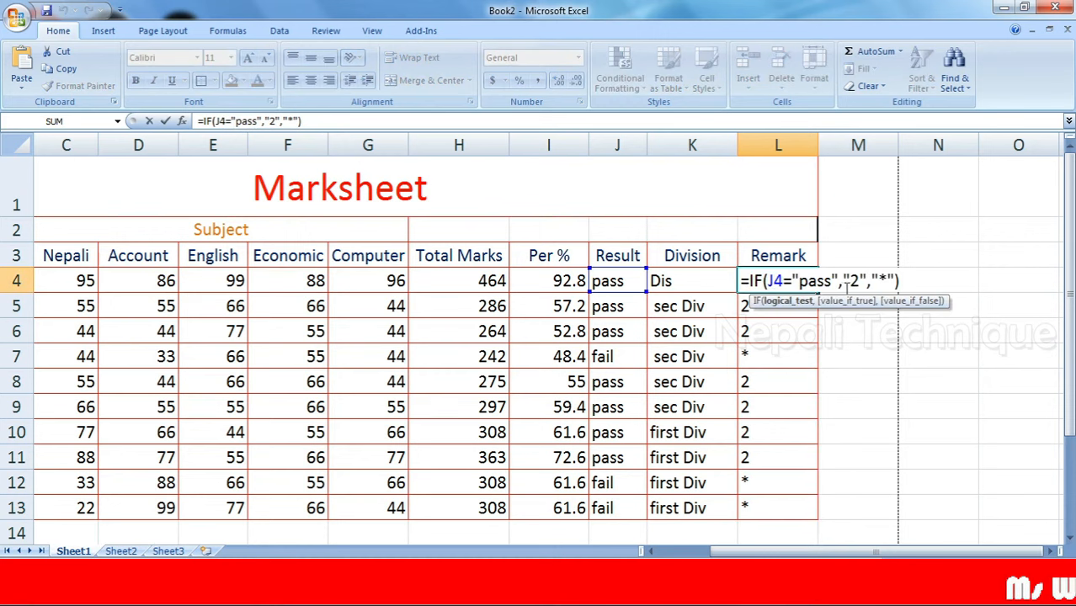
key(Delete)
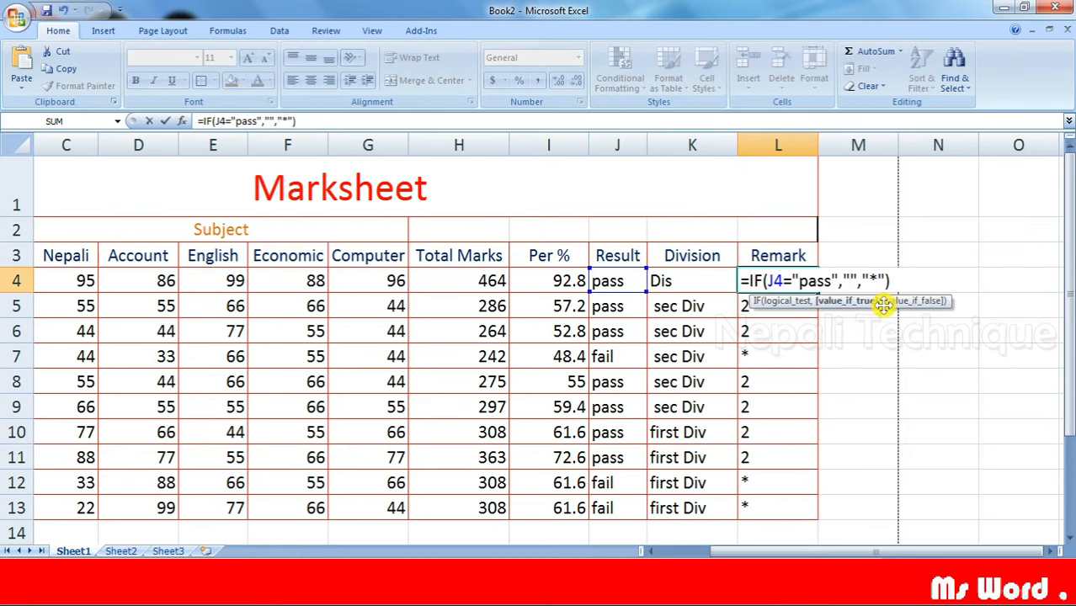
key(Return)
click(766, 278)
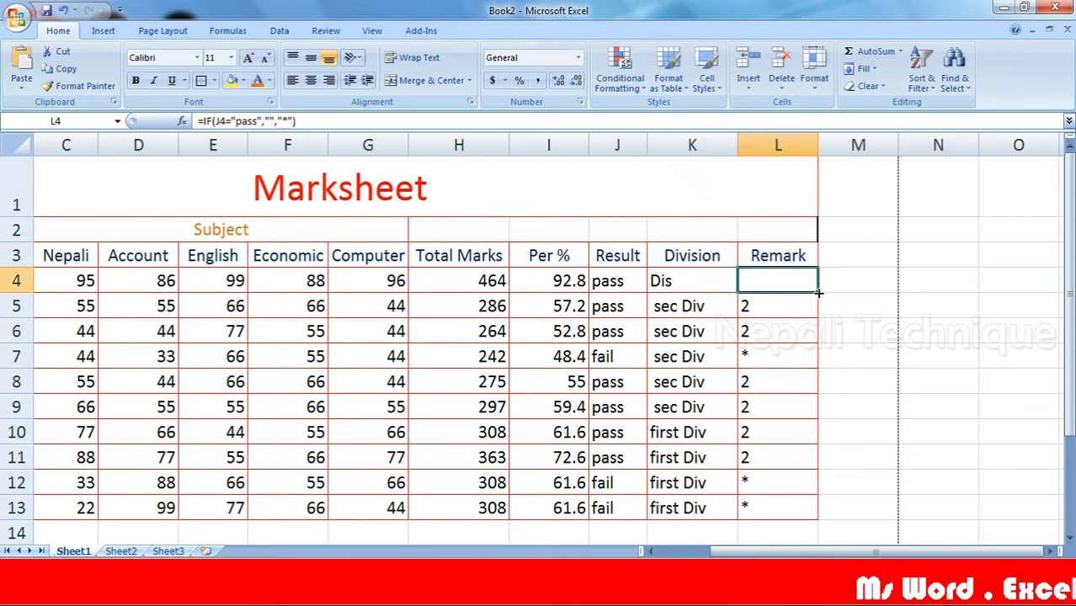
drag(819, 293, 815, 516)
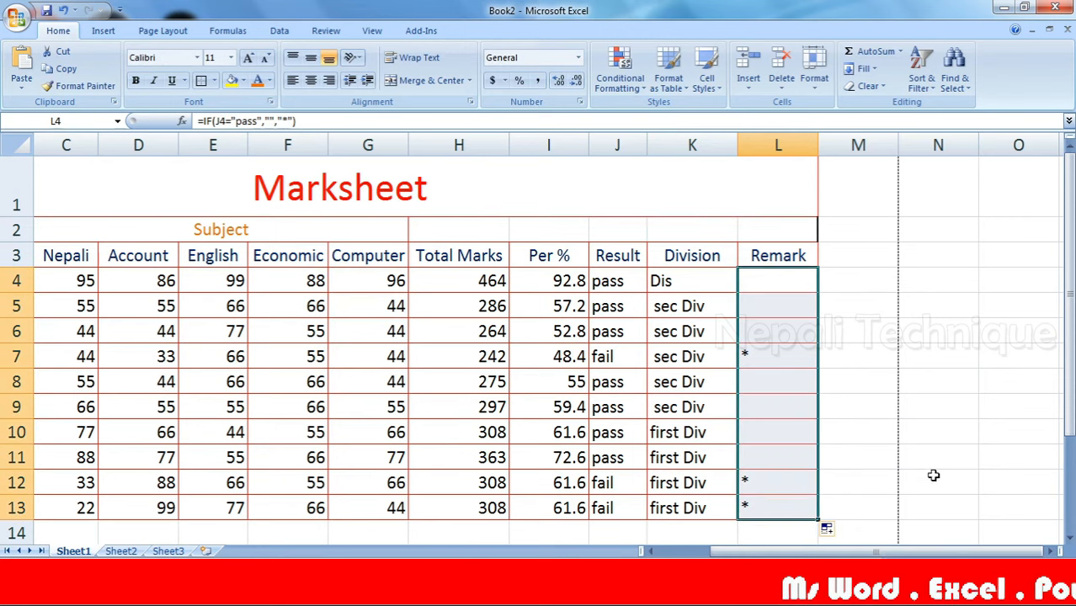
scroll(933, 480, left, 1)
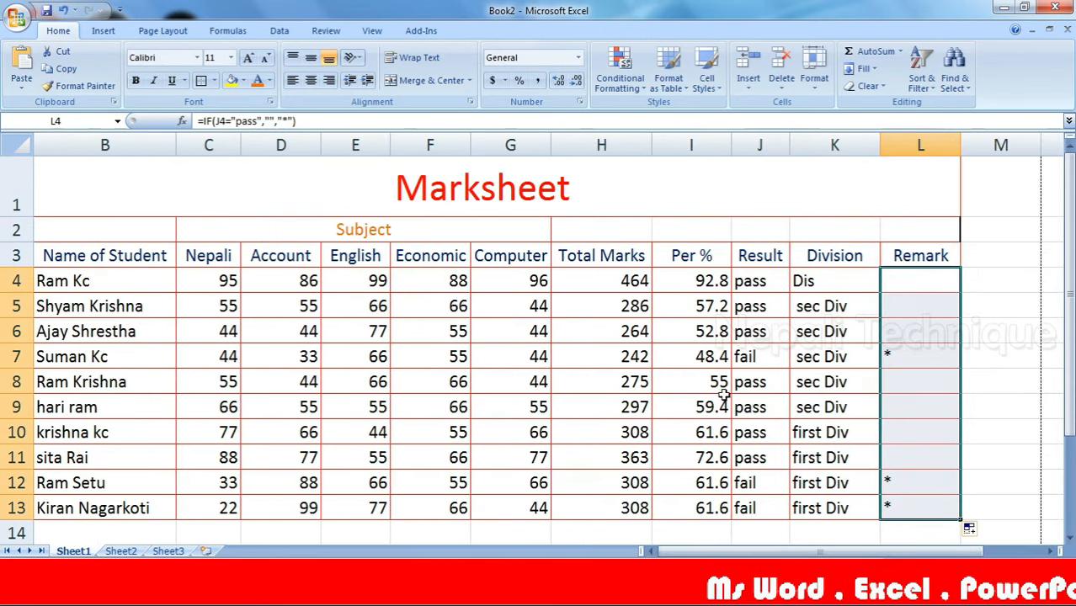
scroll(447, 314, down, 2)
scroll(446, 313, up, 2)
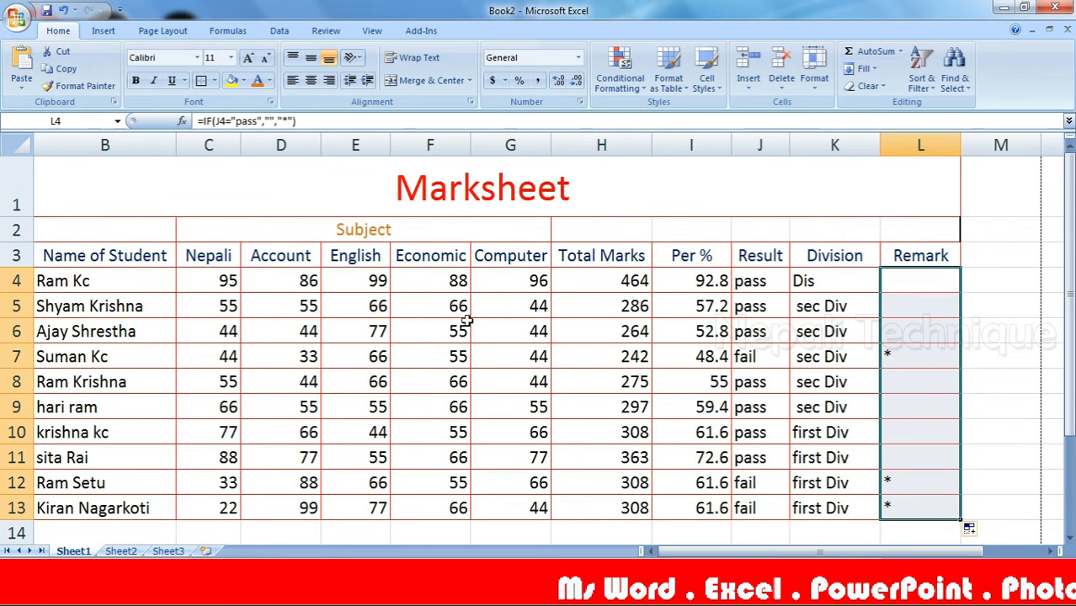
scroll(861, 372, down, 1)
scroll(861, 372, up, 1)
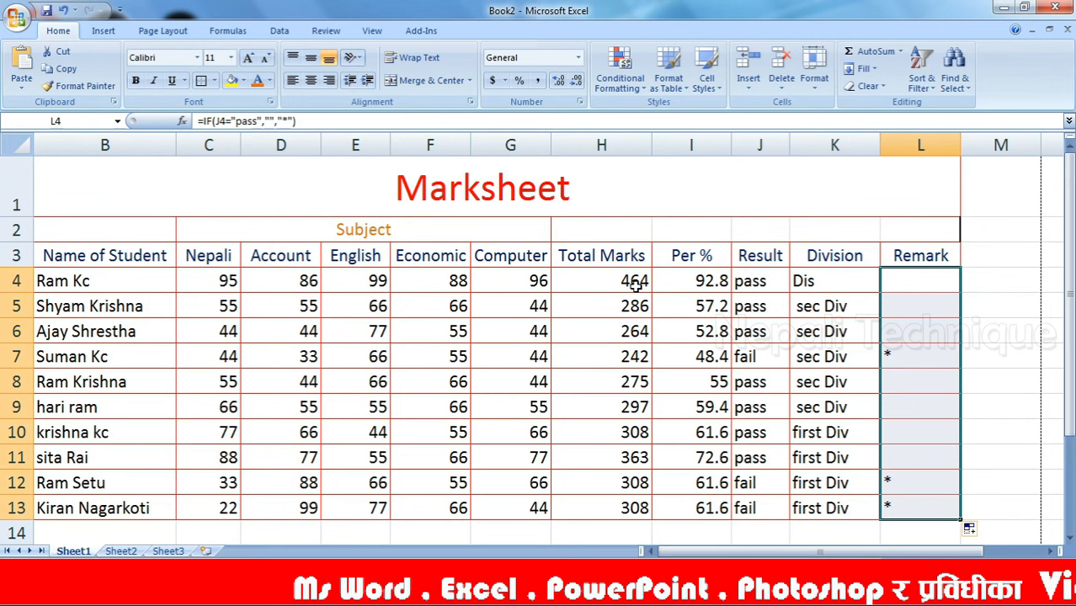
Review the result formula in J4 and the division formula in K4, and look over the completed marksheet
click(743, 283)
click(830, 283)
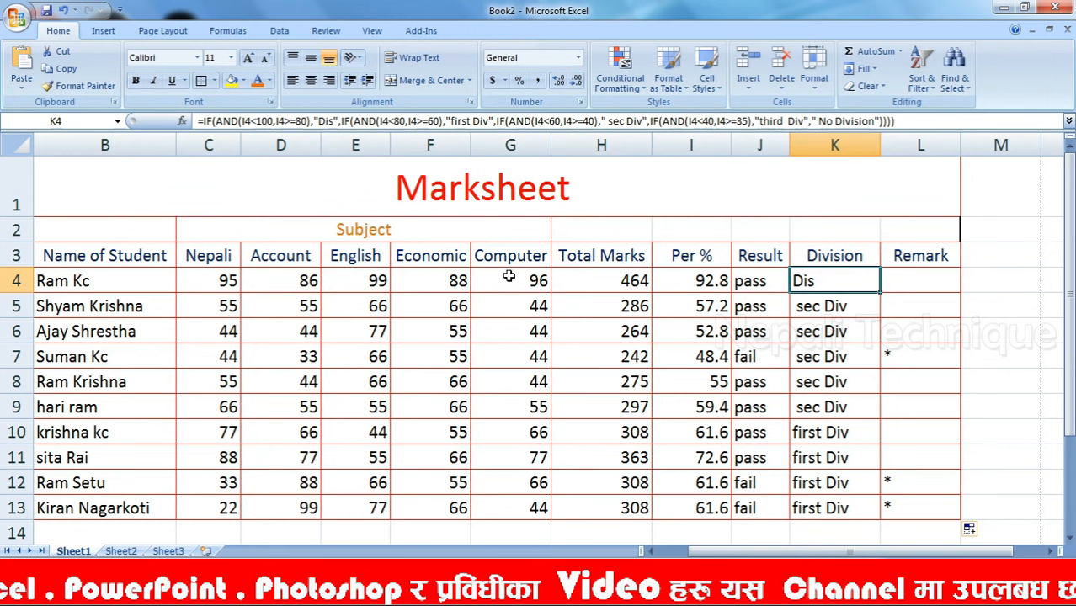
click(768, 287)
click(800, 283)
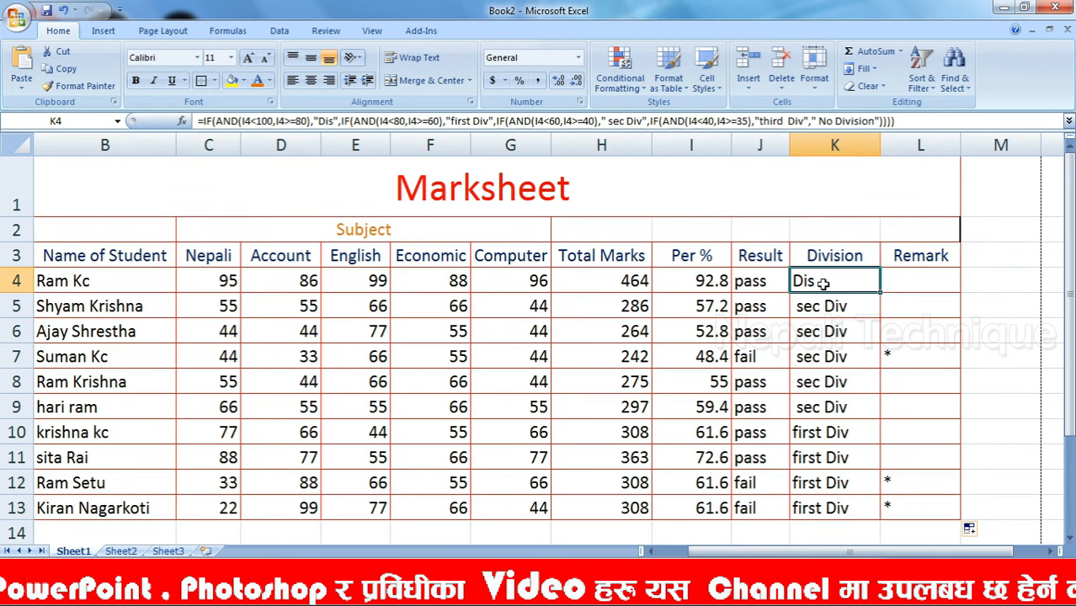
scroll(563, 367, down, 2)
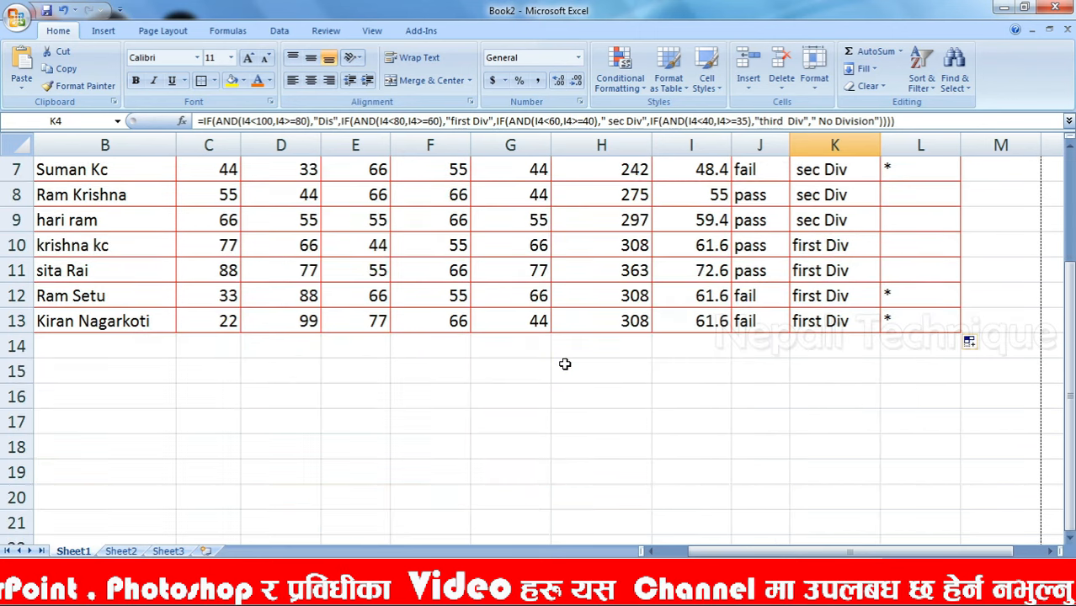
scroll(563, 364, up, 2)
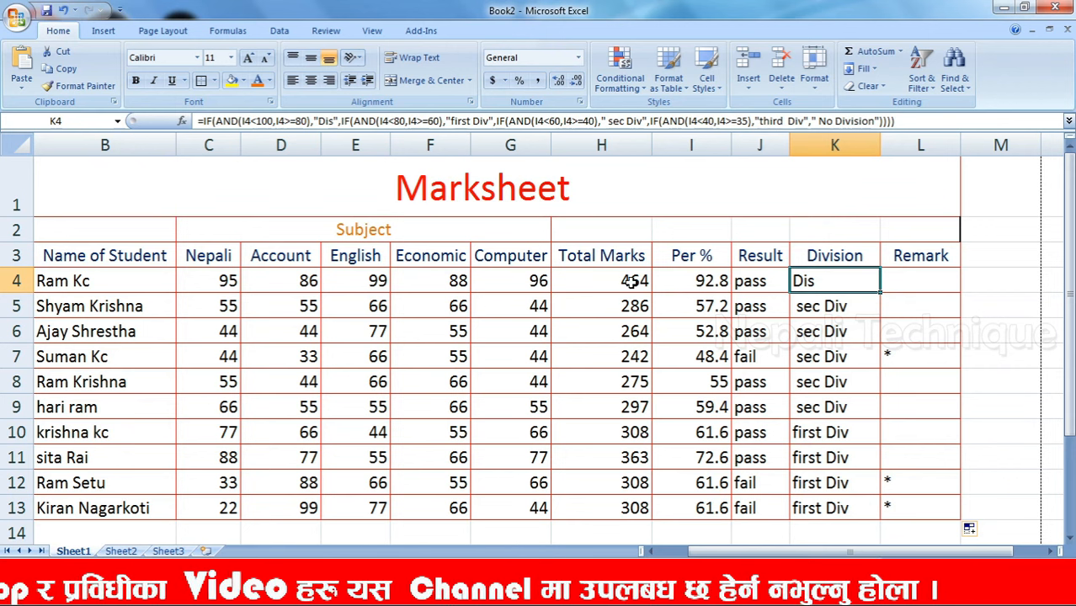
click(769, 285)
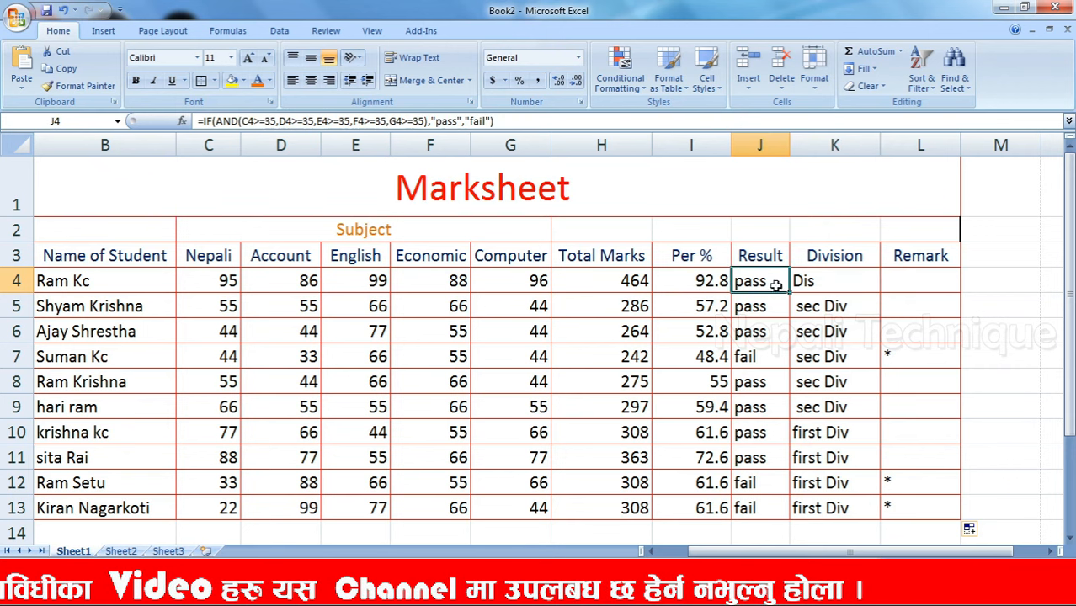
click(846, 281)
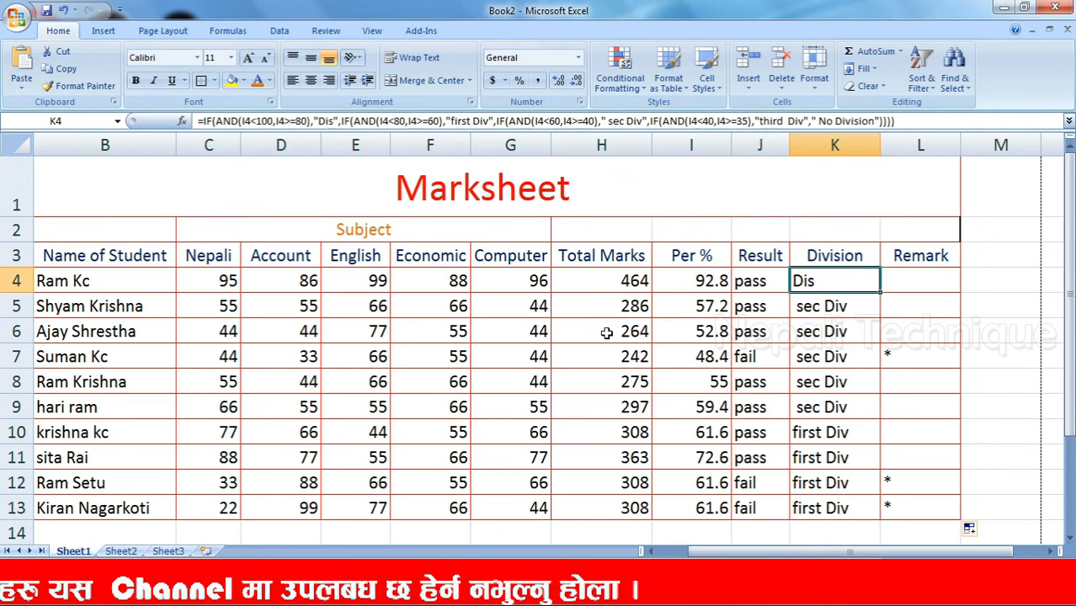
scroll(770, 289, down, 1)
scroll(771, 289, up, 1)
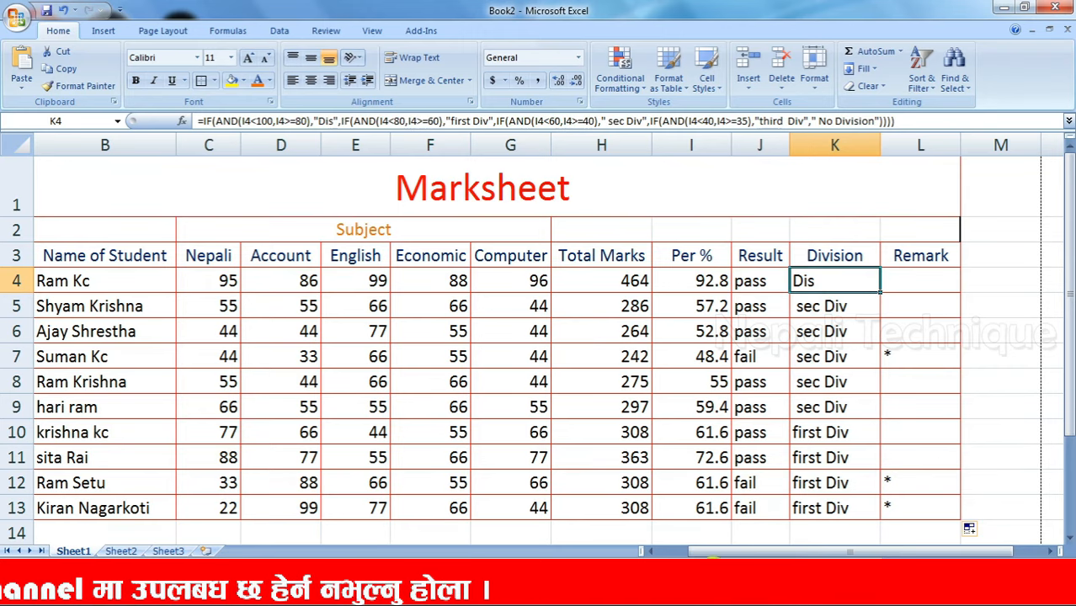
drag(712, 553, 680, 553)
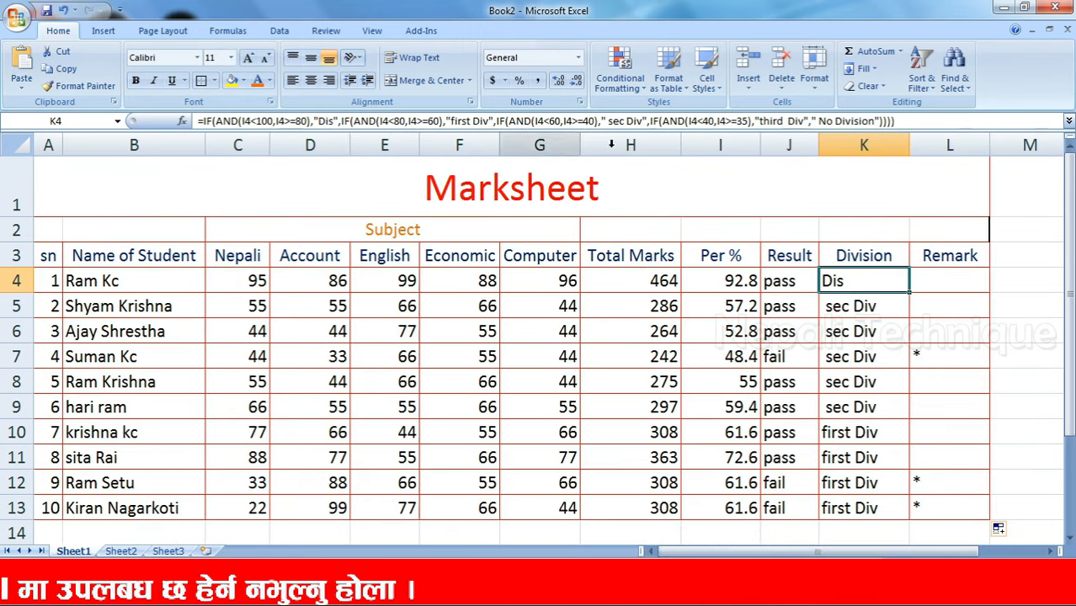